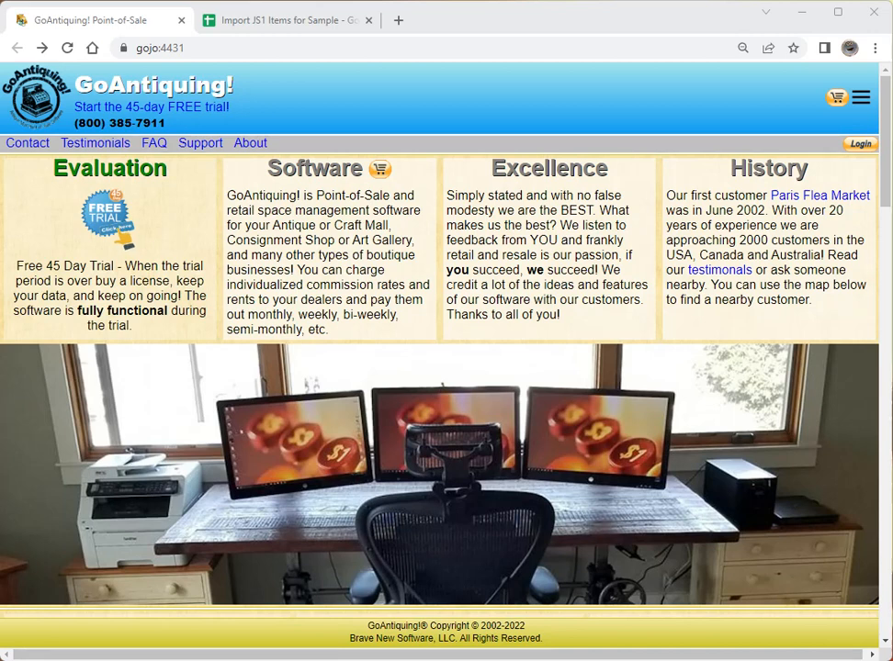
- Sign in with the saved My Antique Mall login and go to the dealer Inventory page
left_click(861, 145)
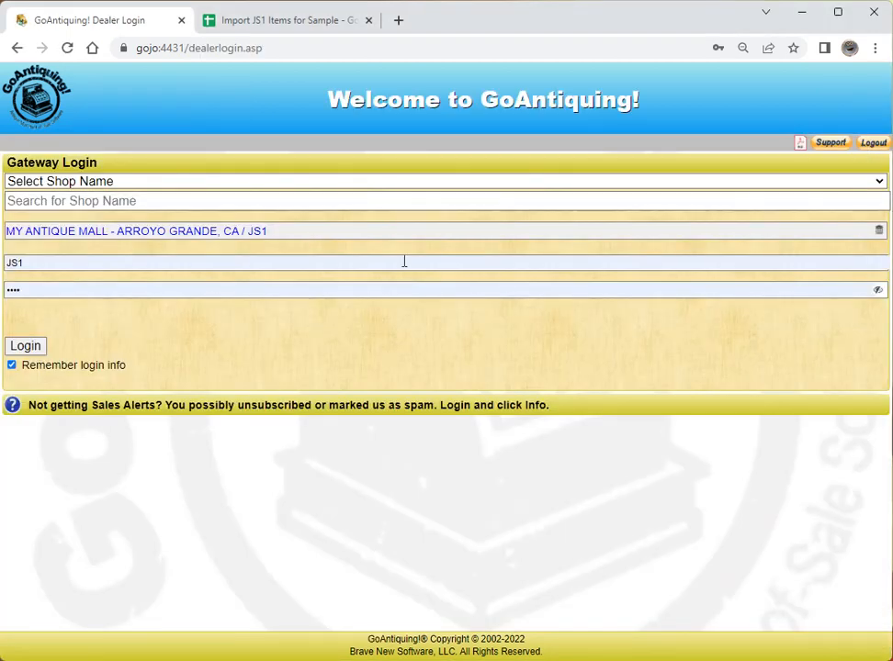
left_click(154, 232)
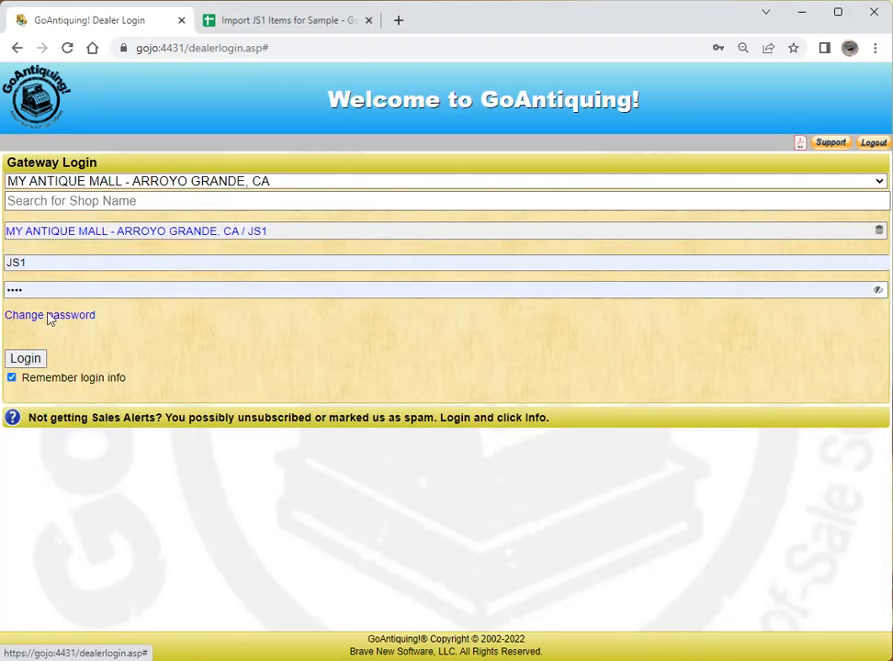
left_click(27, 359)
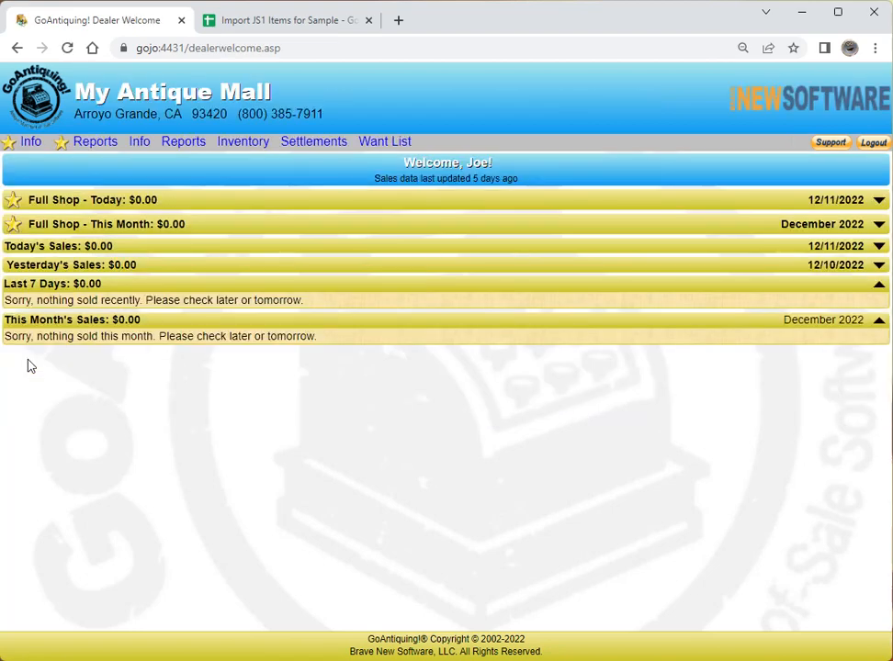
left_click(244, 144)
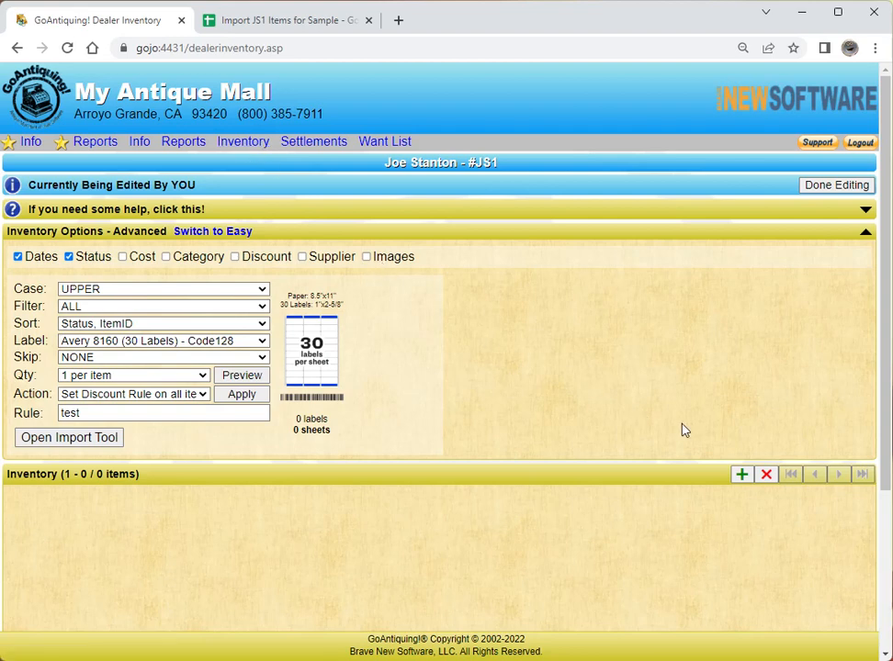
- Add inventory item 1 described as 'test item' with quantity 1 and price 2
left_click(742, 476)
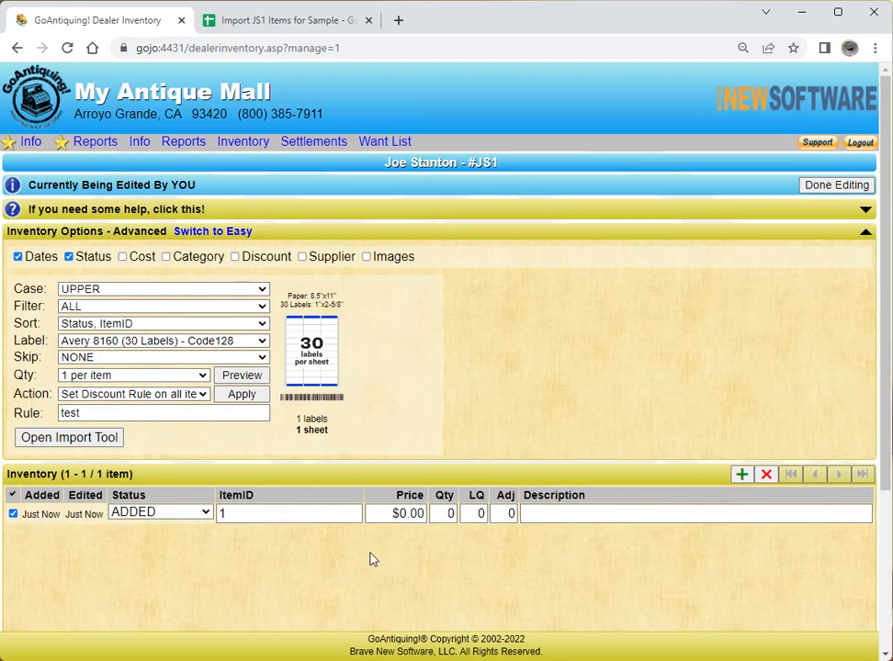
left_click(575, 517)
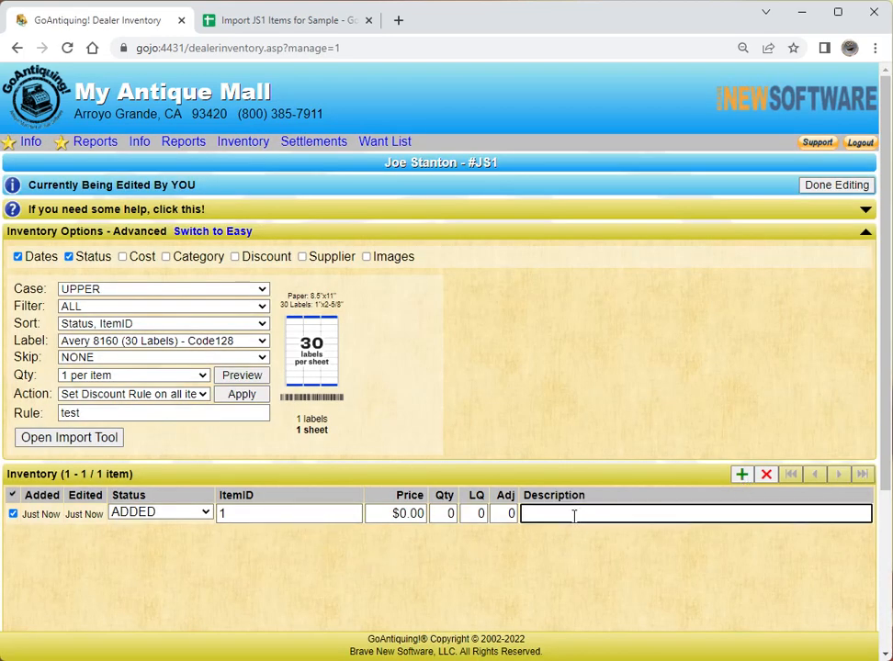
type("test item")
key("shift+Tab")
key("shift+Tab")
key("shift+Tab")
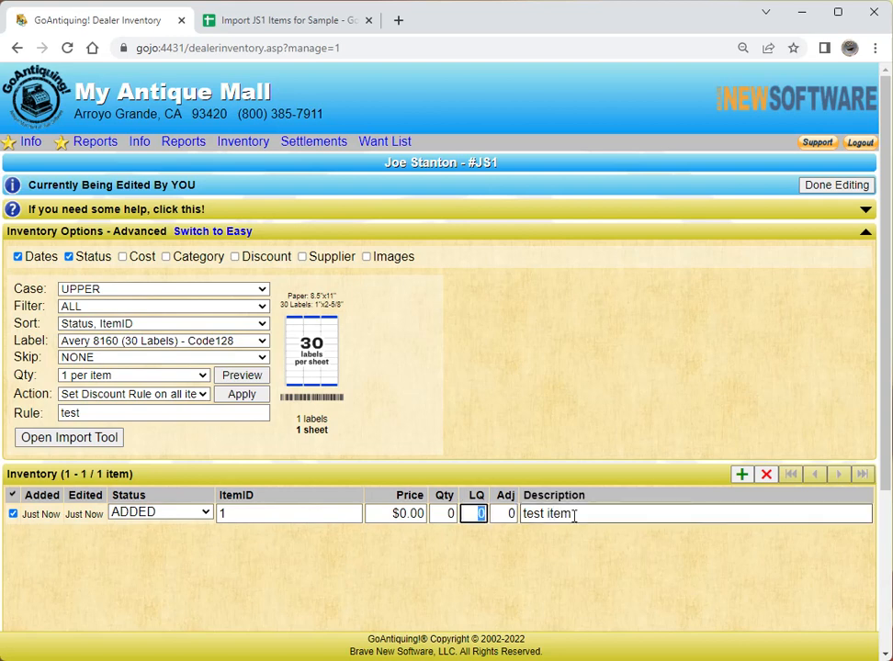
type("1")
key("shift+Tab")
type("2")
key("Tab")
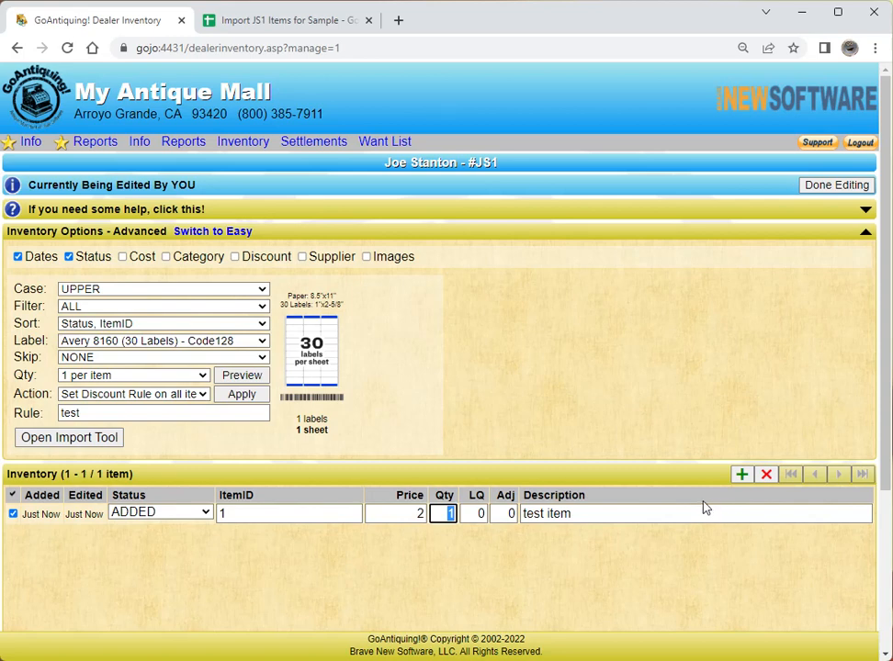
- Open the Import Items tool, review its valid fields, then bring up the 'Import JS1 Items for Sample' spreadsheet
left_click(77, 439)
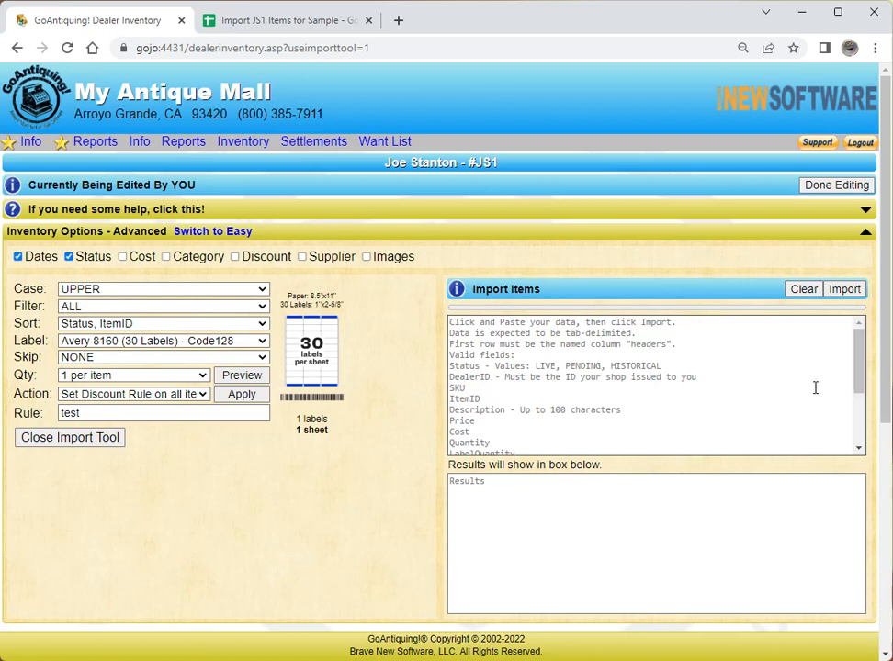
mouse_move(861, 365)
left_mouse_down()
mouse_move(853, 421)
mouse_move(864, 370)
left_mouse_up()
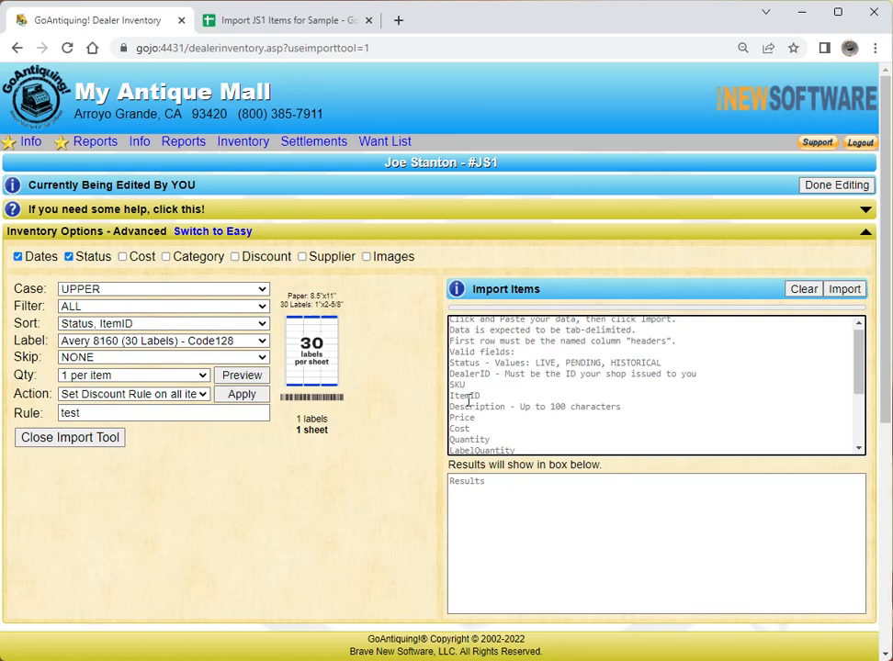
left_click(245, 20)
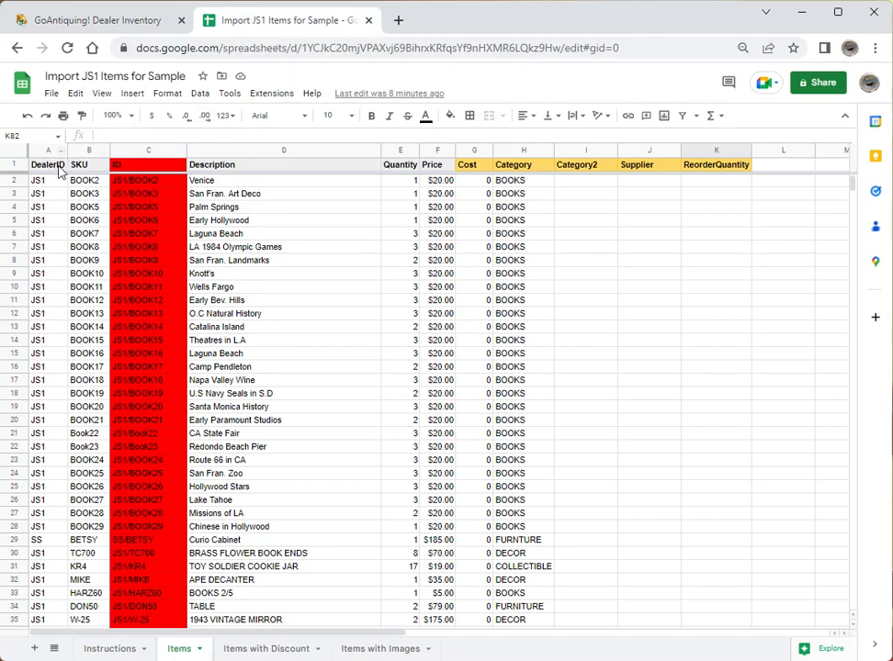
- Copy the item table A1:I85 from the Items sheet and return to GoAntiquing!
left_click_drag(48, 166, 582, 548)
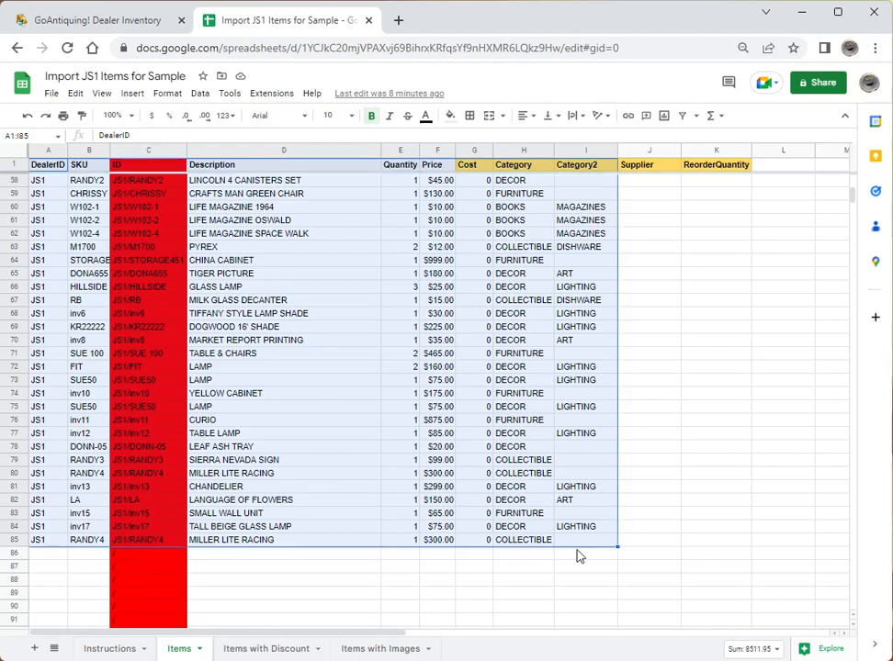
key("ctrl+c")
right_click(425, 371)
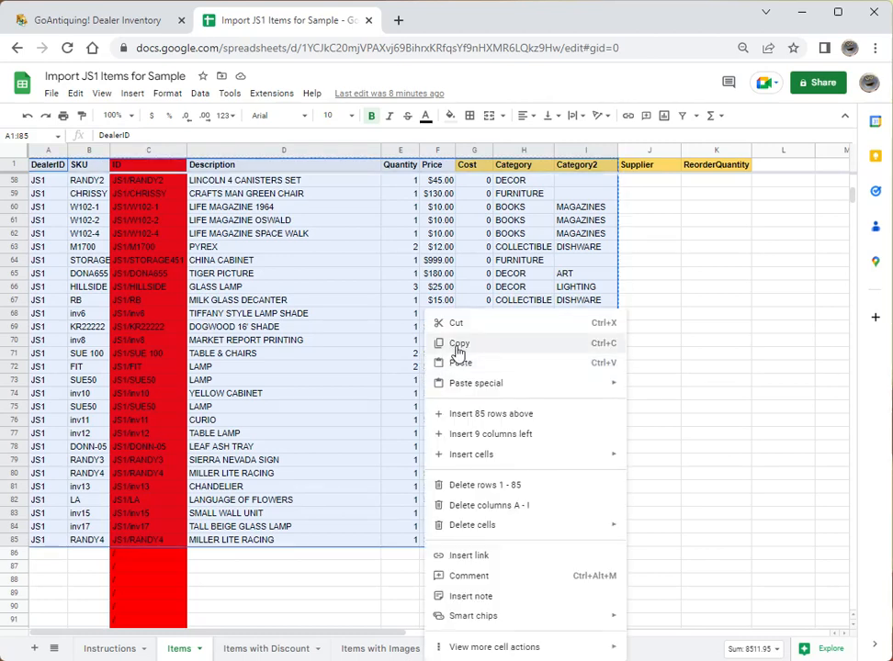
left_click(456, 343)
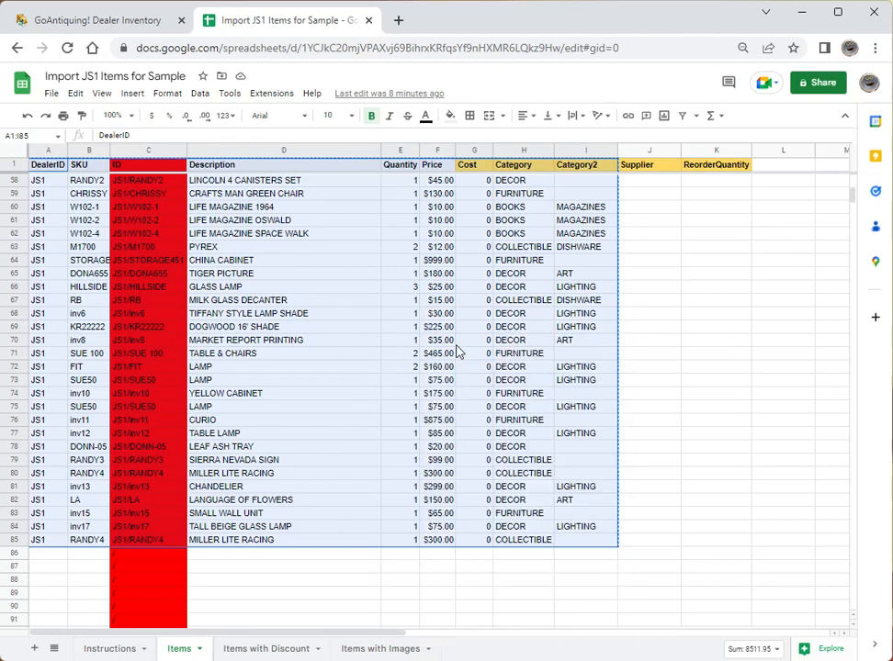
left_click(109, 24)
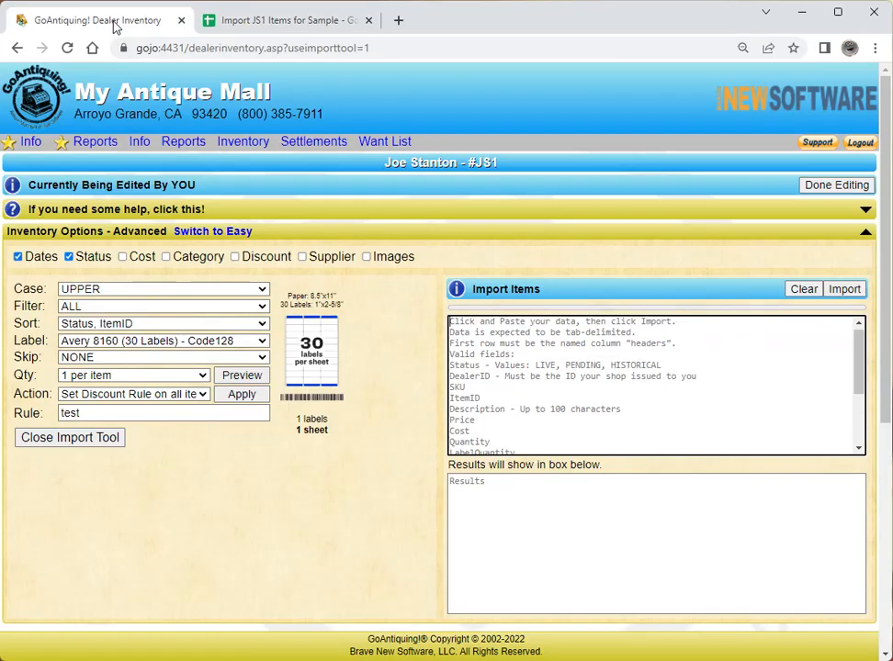
- Paste the copied rows into the Import Items box and confirm the import with 'IMPORT'
right_click(540, 358)
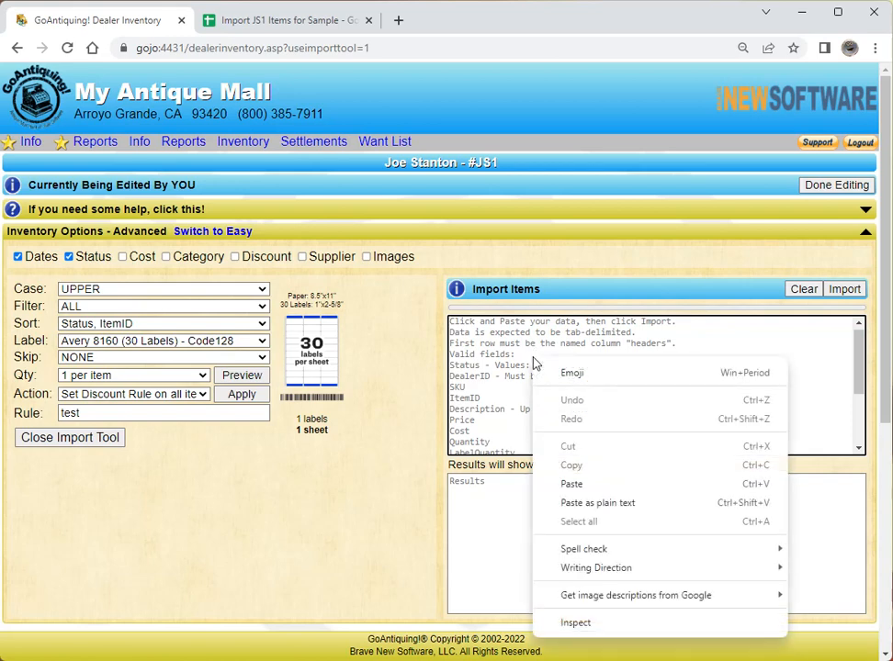
left_click(572, 485)
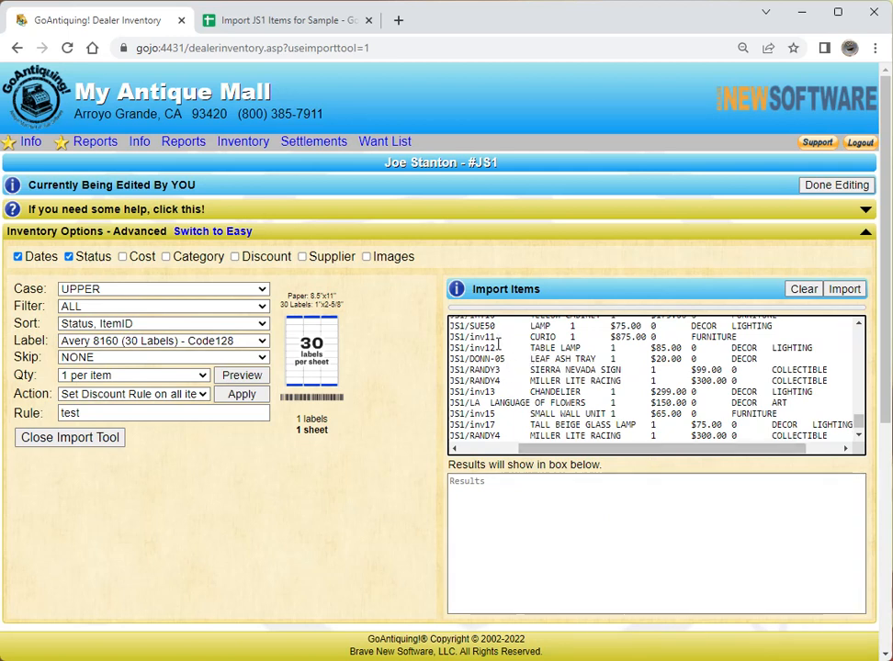
left_click(842, 291)
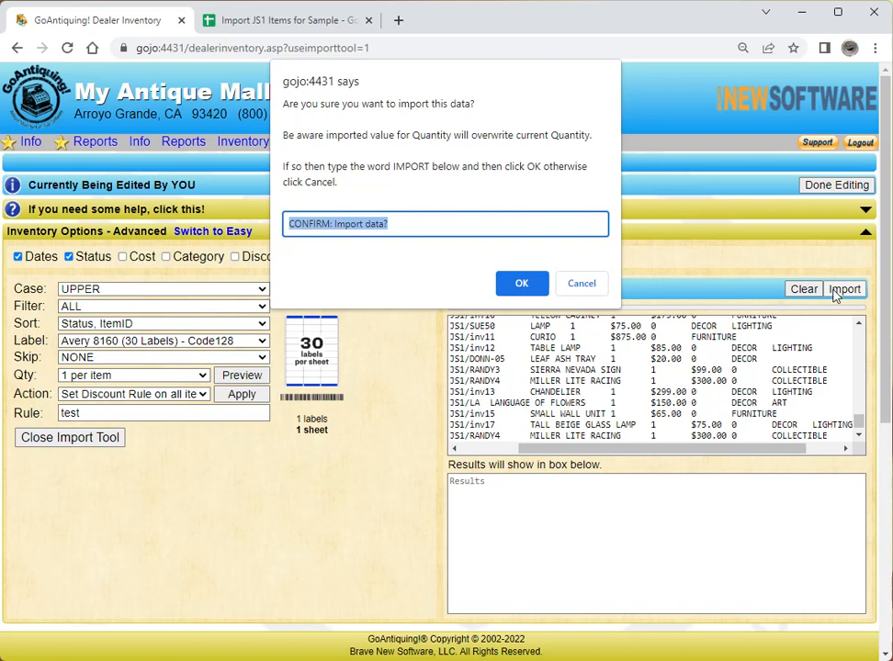
type("IMPORT")
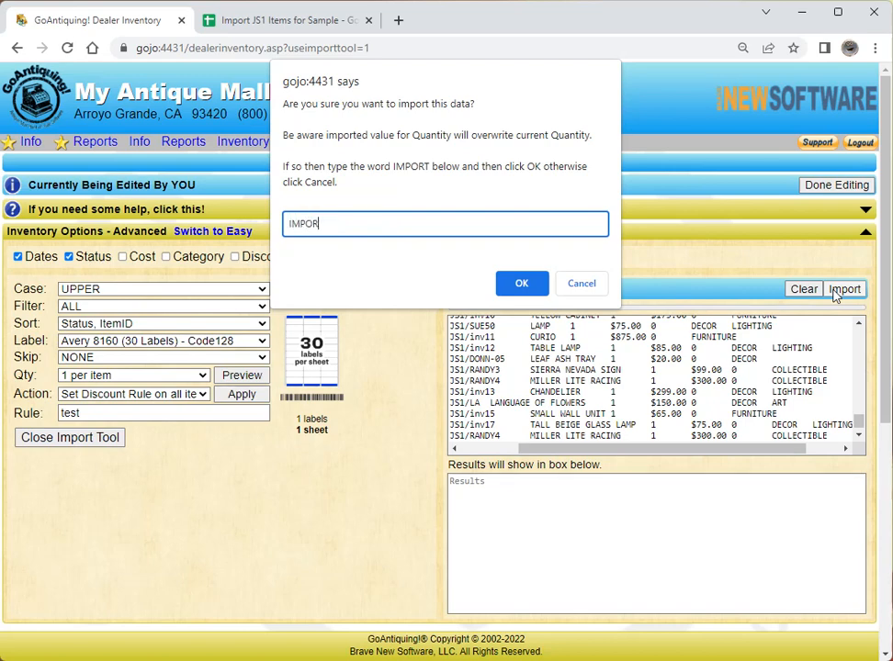
left_click(522, 283)
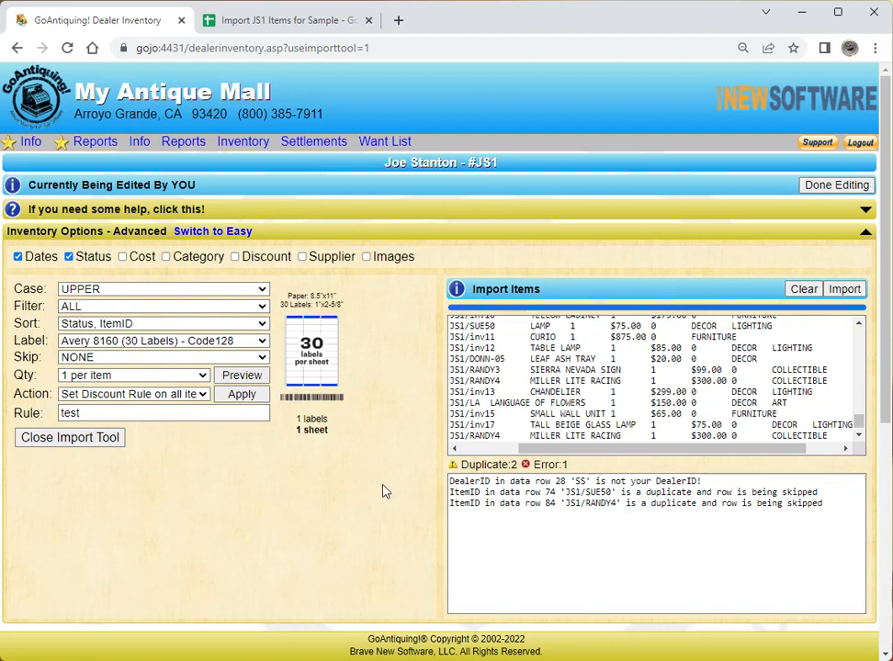
- Review the 82 imported inventory items, then close the Import Items tool
scroll(385, 491, "down", 3)
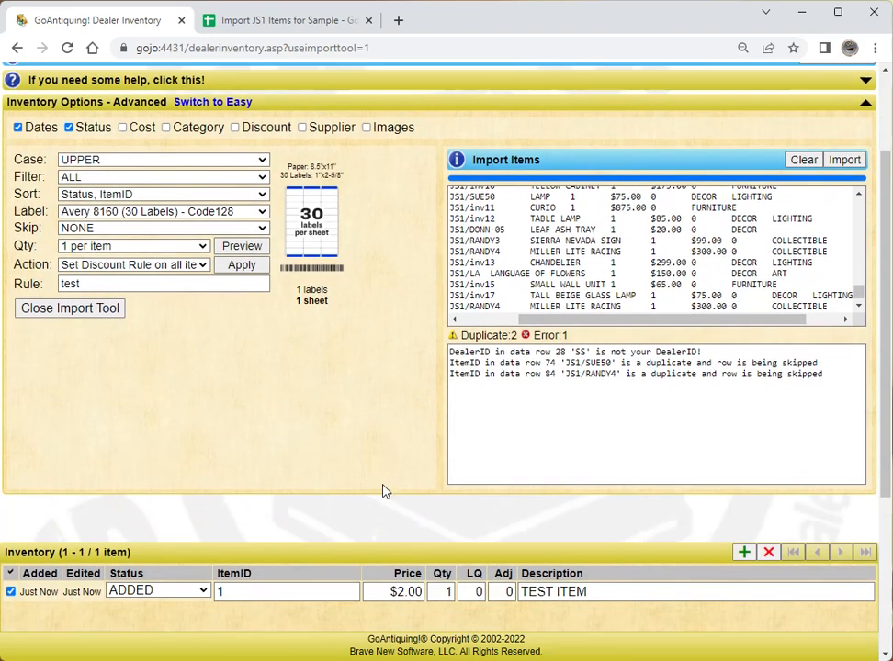
scroll(253, 306, "up", 1)
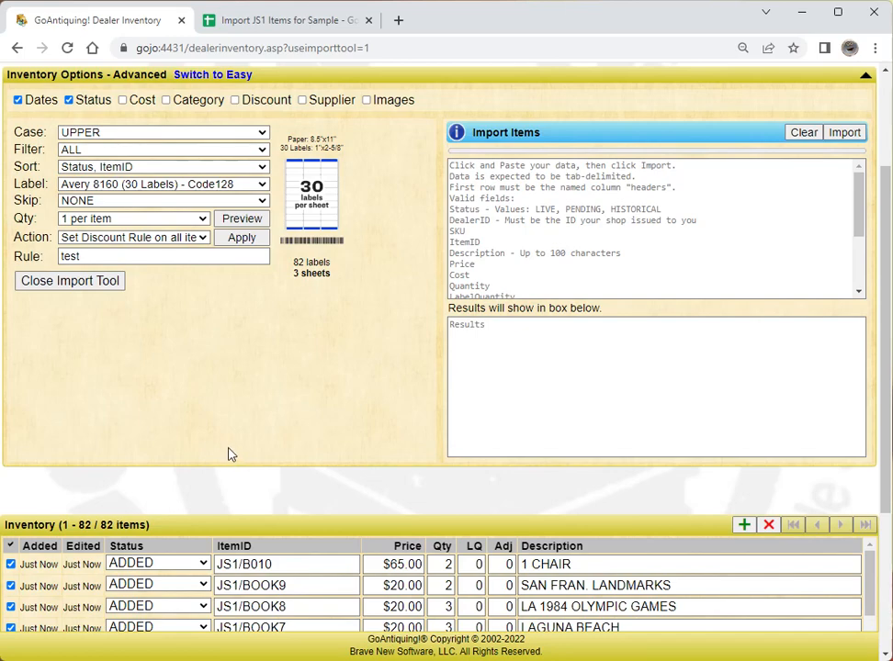
scroll(231, 455, "down", 3)
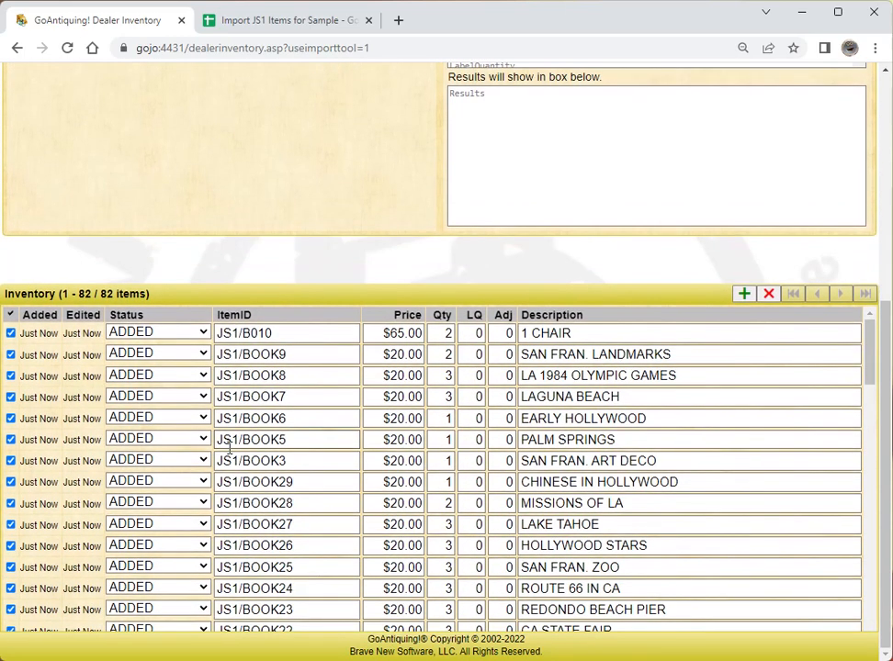
scroll(229, 447, "down", 3)
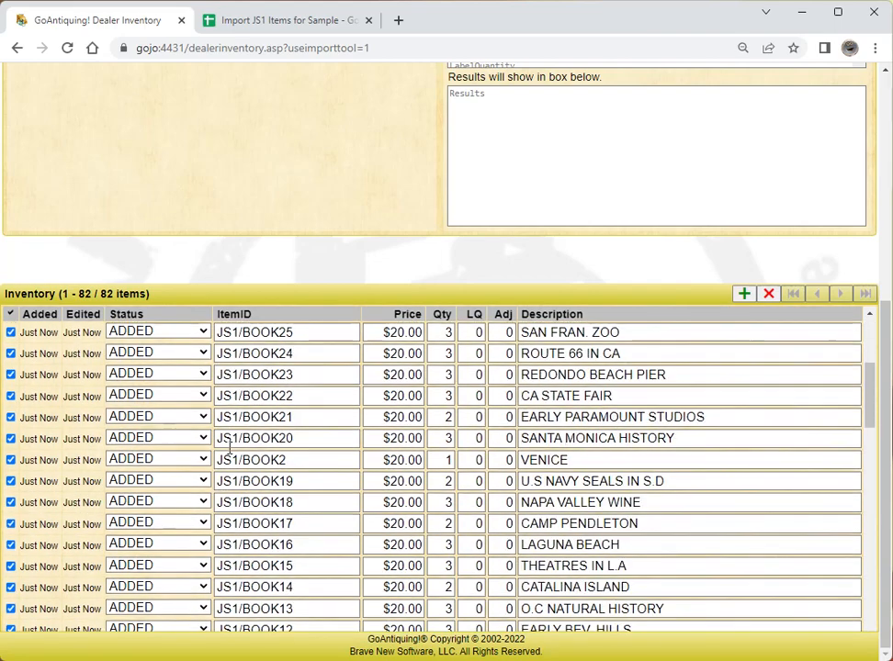
scroll(230, 447, "up", 6)
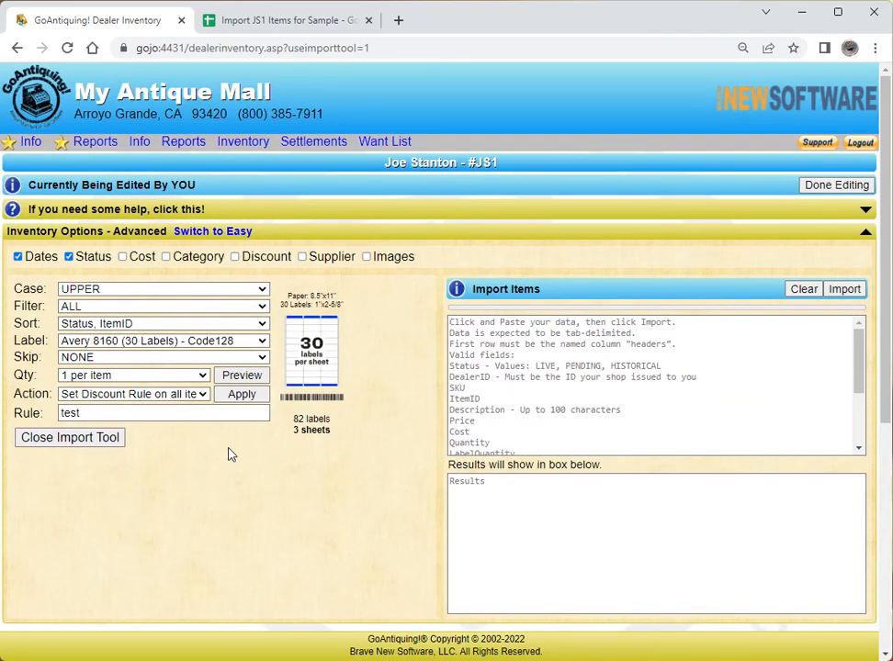
left_click(91, 440)
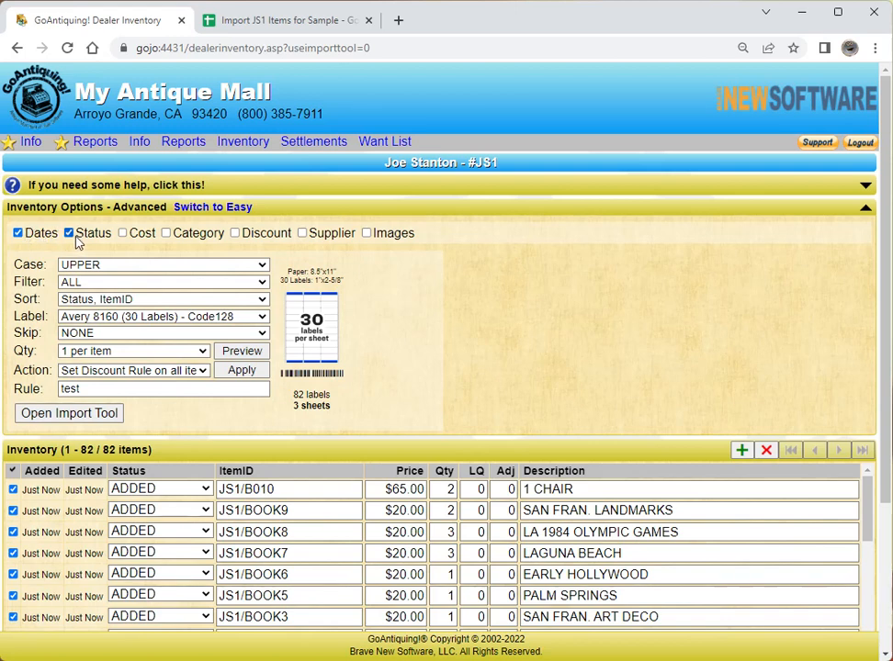
- Turn on the Supplier option and return to editing the 82-item inventory
left_click(303, 234)
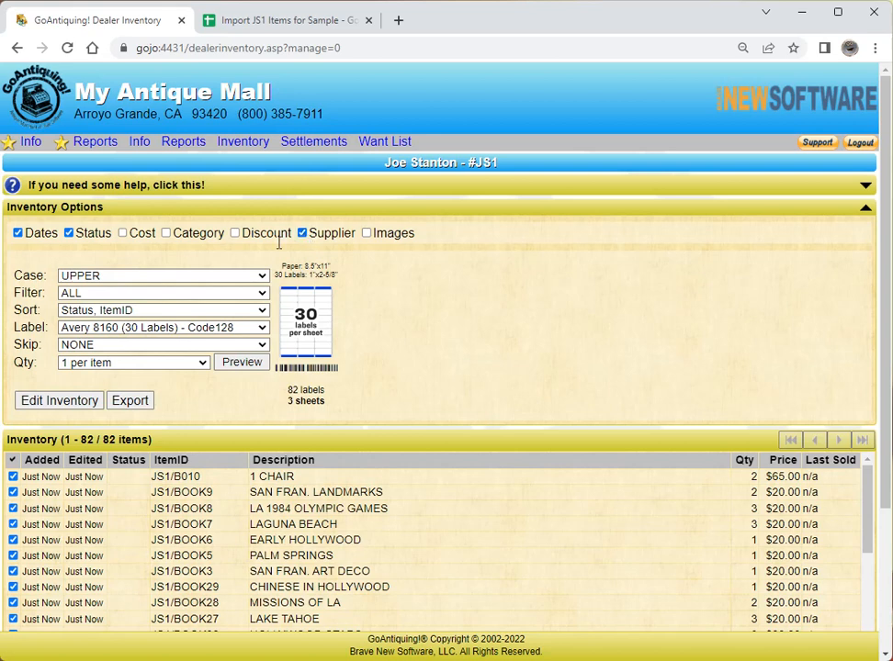
left_click(64, 407)
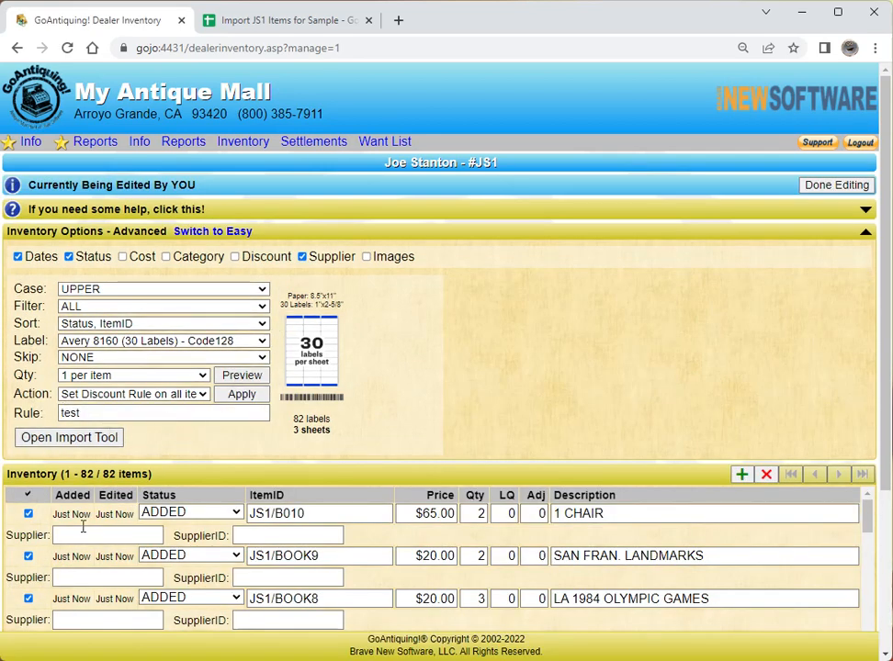
- Toggle from Easy back to Advanced mode and turn the Supplier option off
left_click(210, 236)
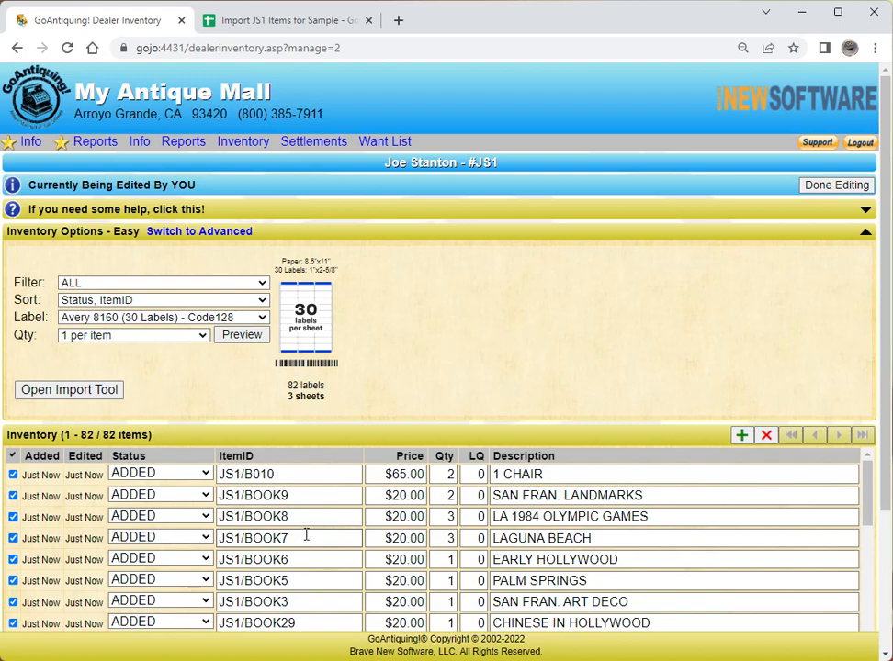
left_click(185, 233)
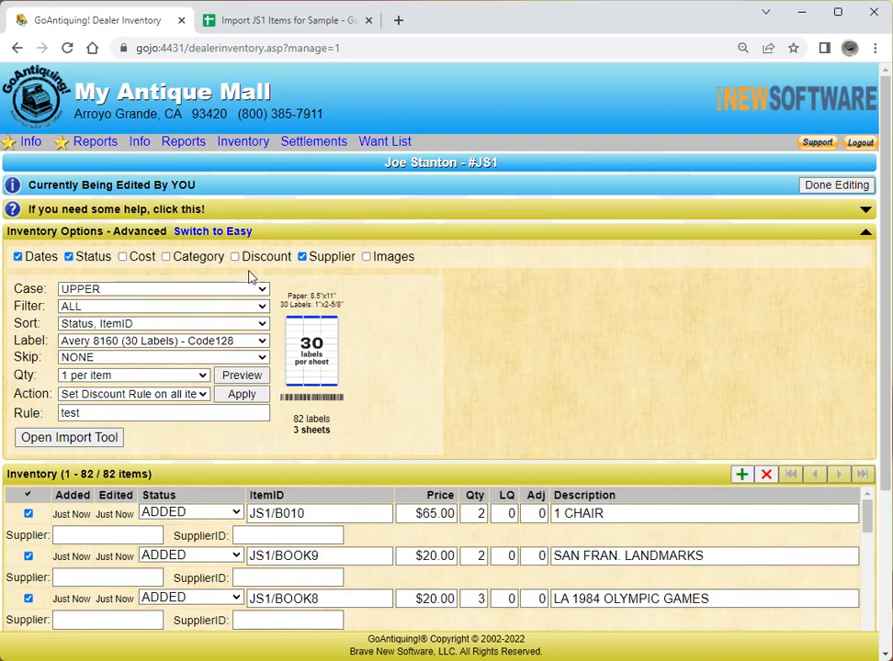
left_click(302, 258)
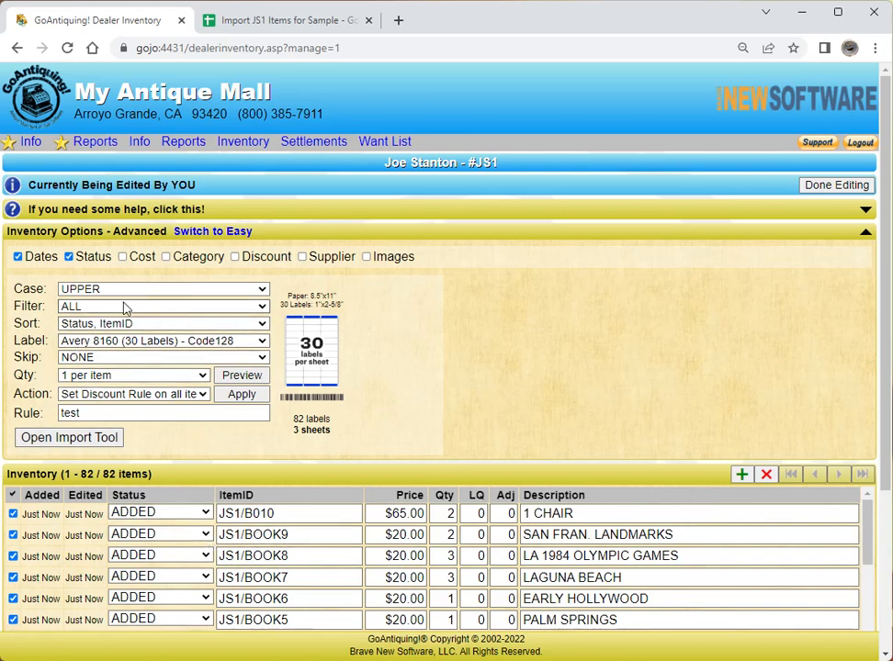
left_click(147, 289)
left_click(173, 306)
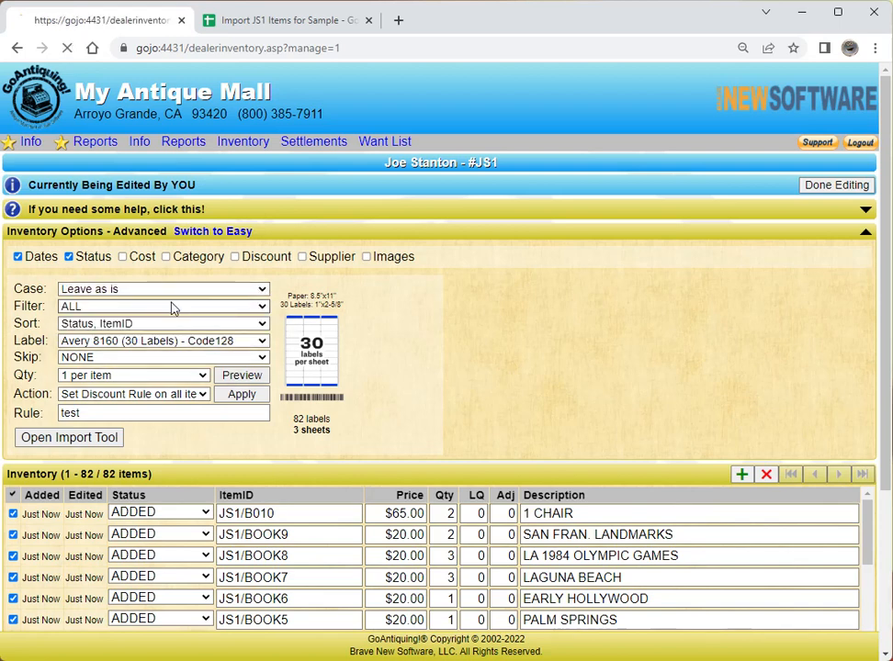
left_click(262, 290)
left_click(176, 332)
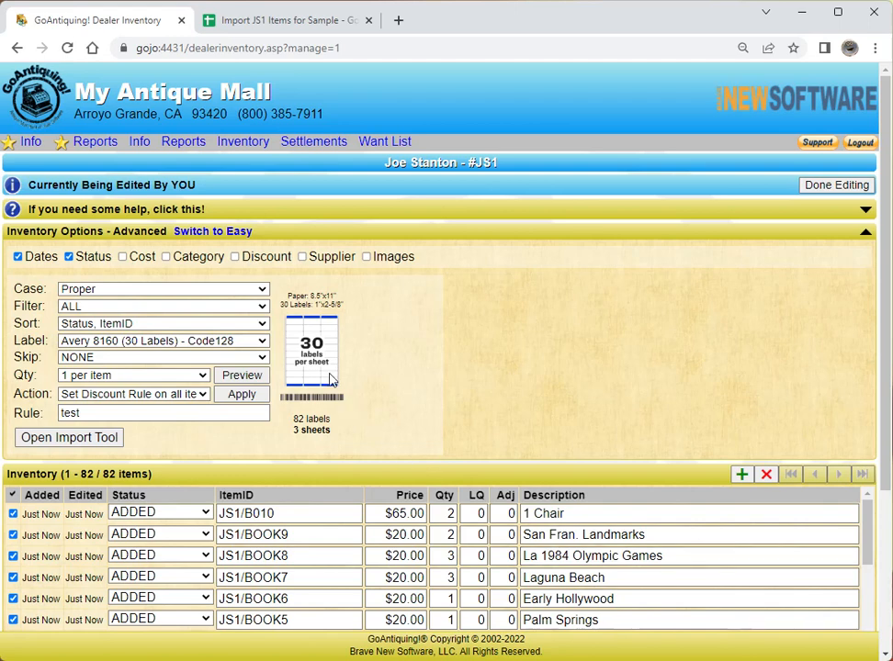
left_click(259, 290)
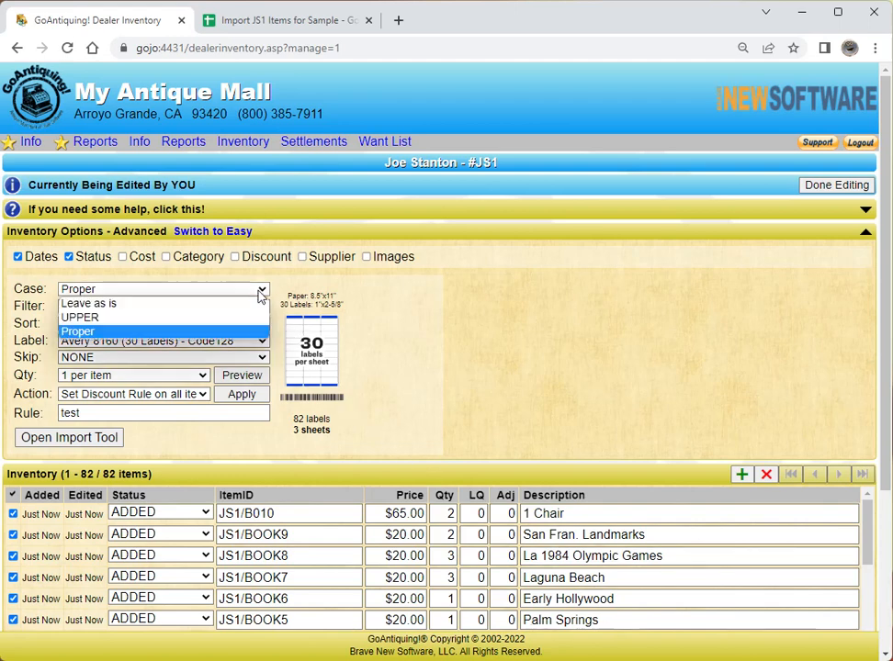
left_click(90, 317)
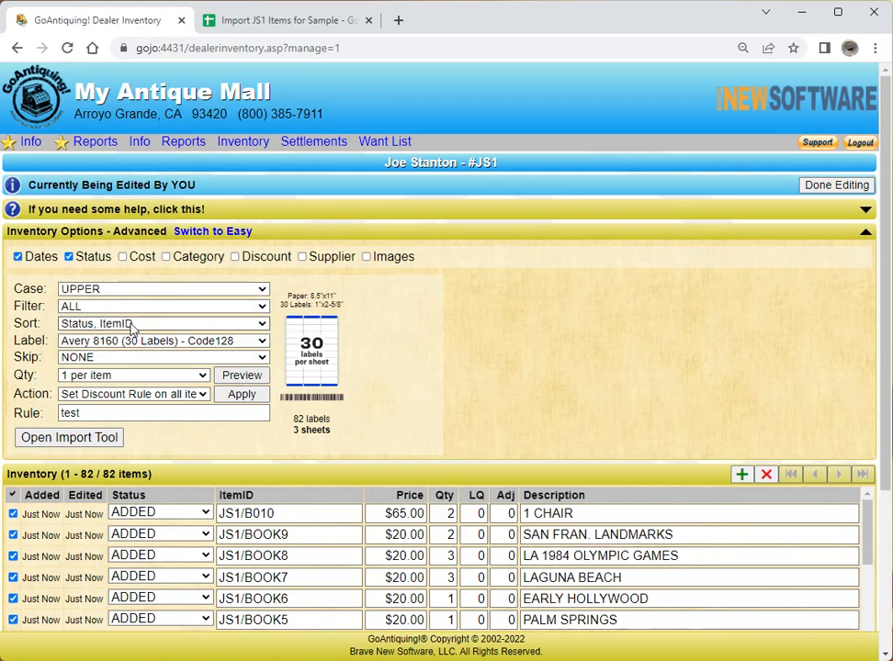
left_click(263, 309)
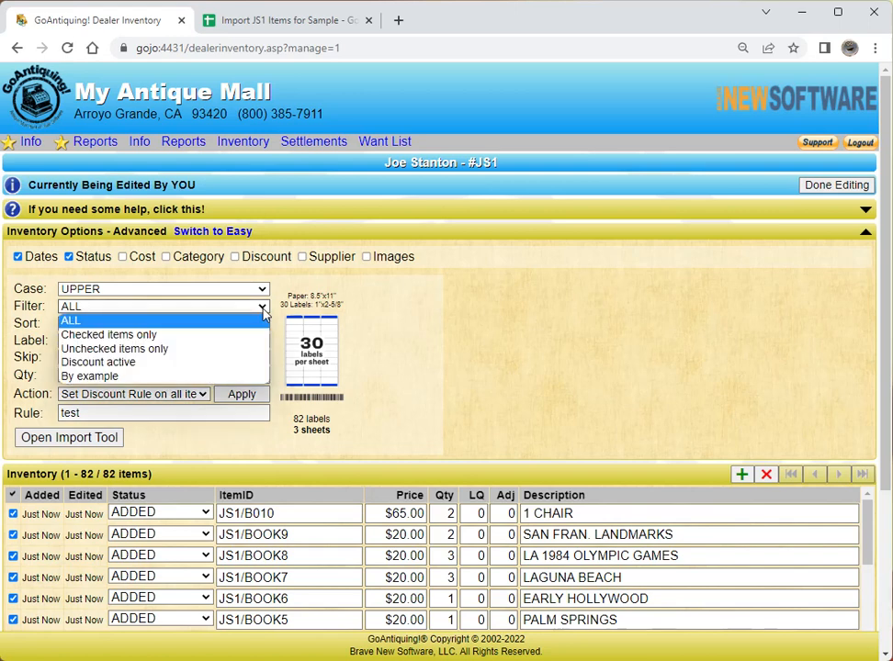
left_click(263, 310)
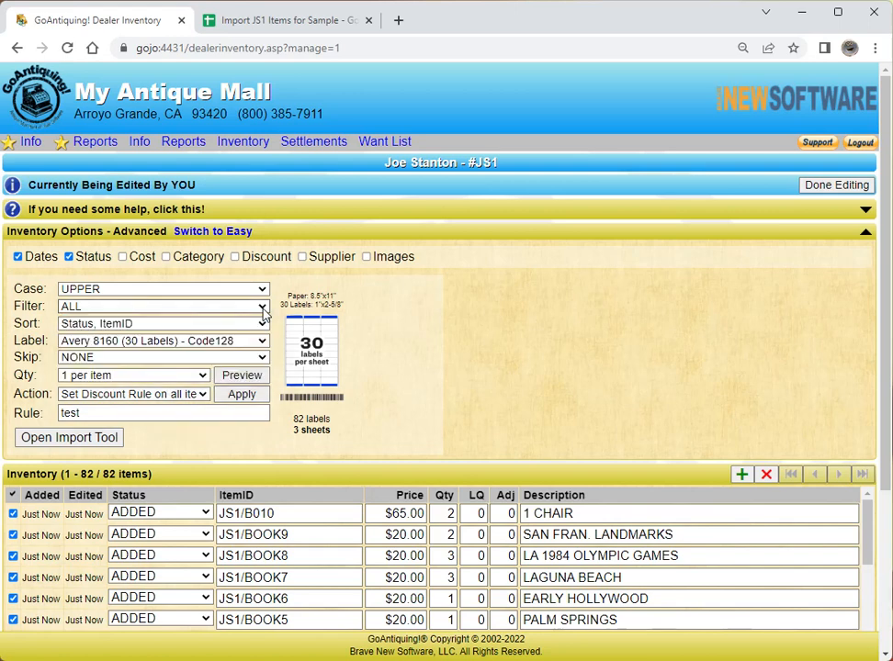
- Toggle the header checkbox until all 82 inventory rows are unchecked
left_click(12, 497)
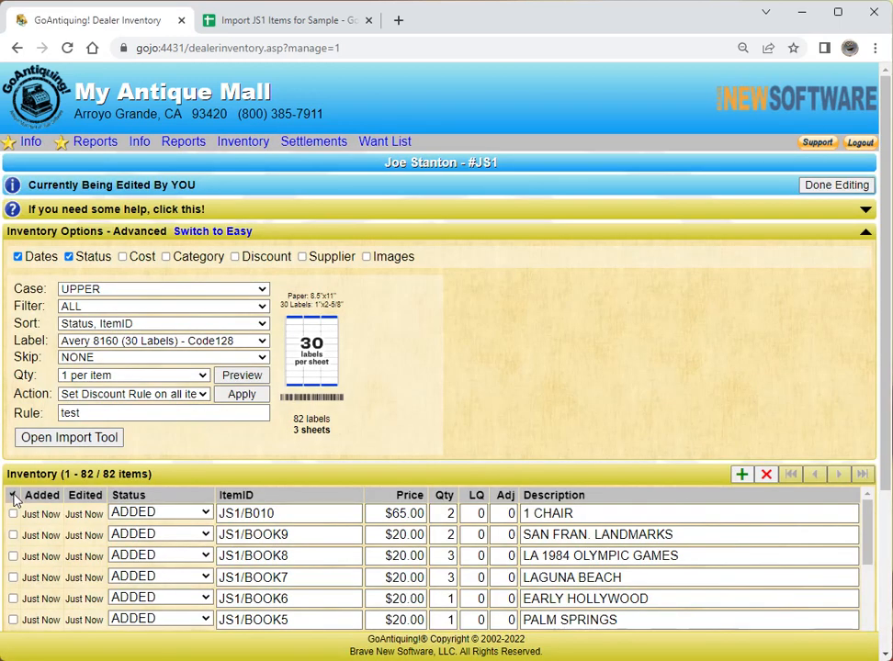
left_click(12, 497)
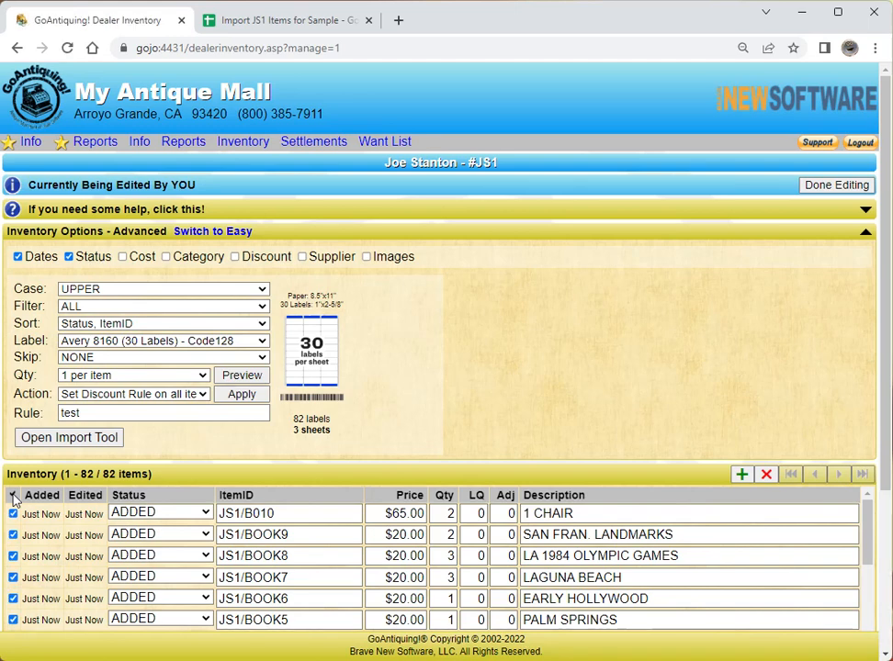
left_click(11, 497)
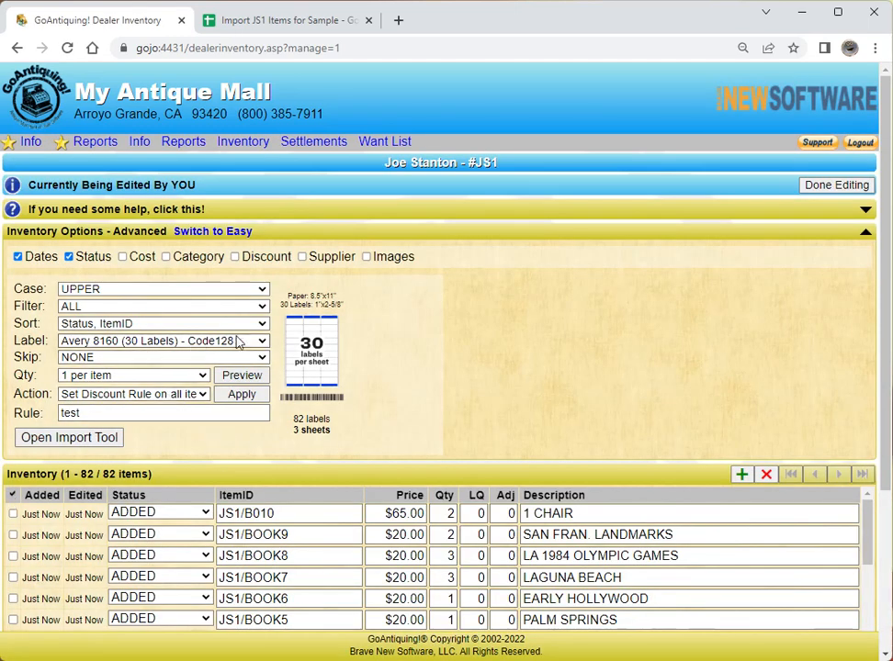
left_click(262, 326)
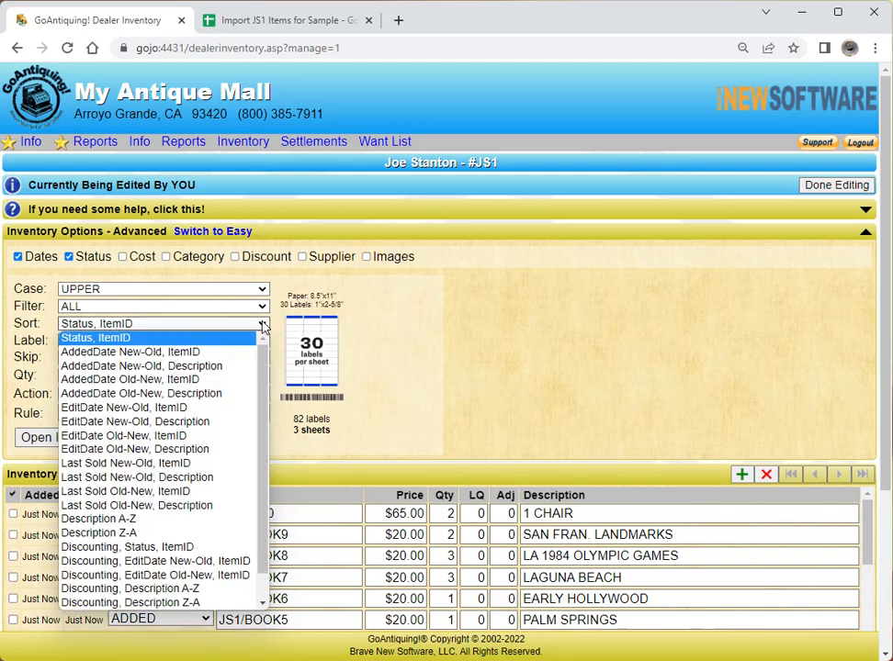
left_click(263, 325)
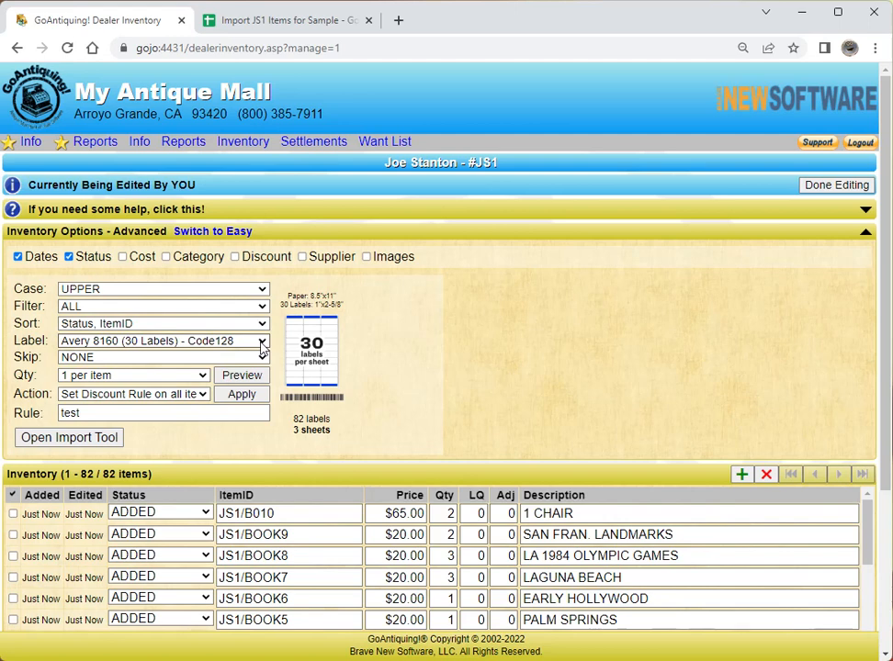
- Try Roll 1.125 x 1.125 and Avery 8160 QR labels, then settle on Avery 8160 (30 Labels) - QRI
left_click(262, 342)
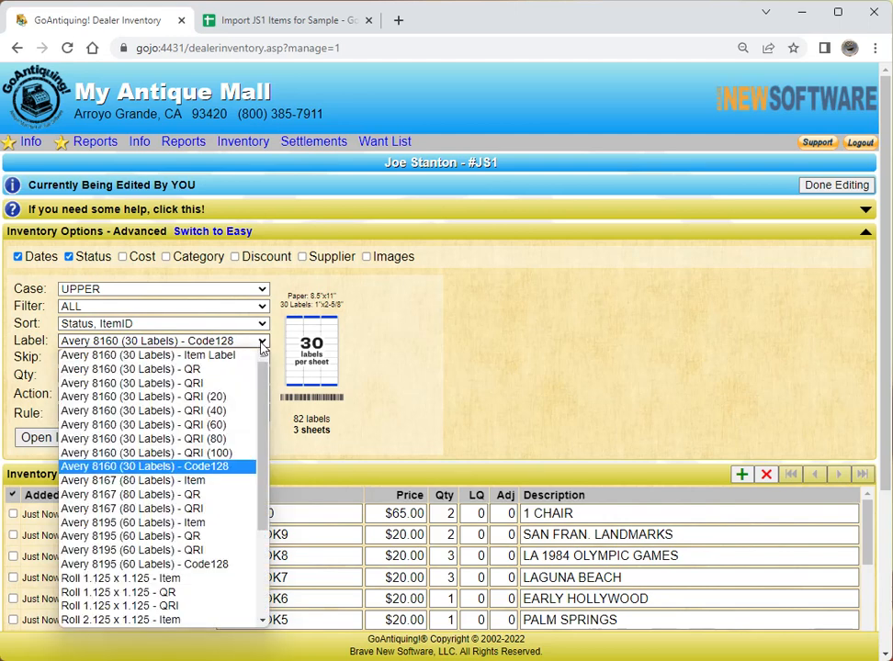
left_click(154, 580)
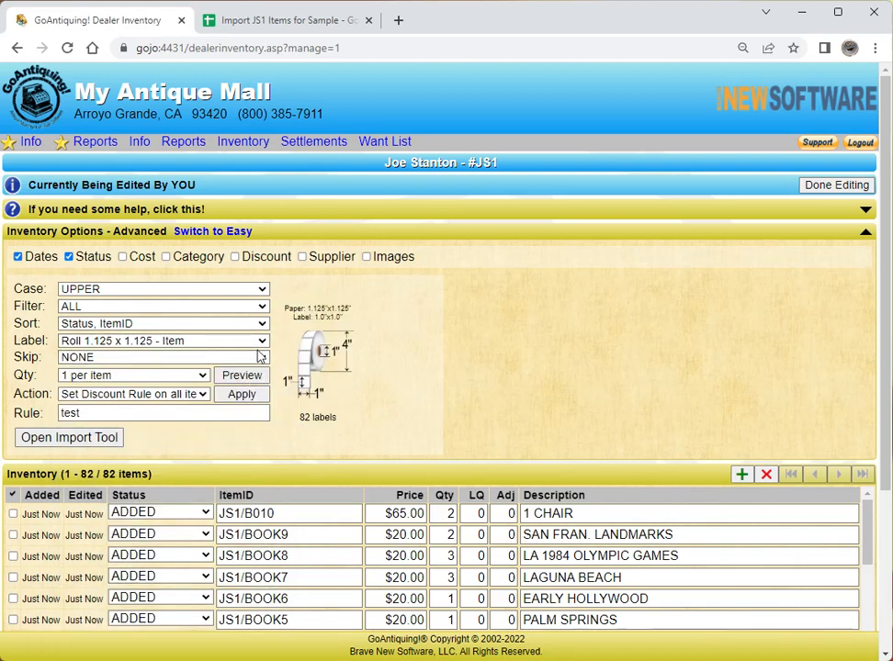
left_click(263, 342)
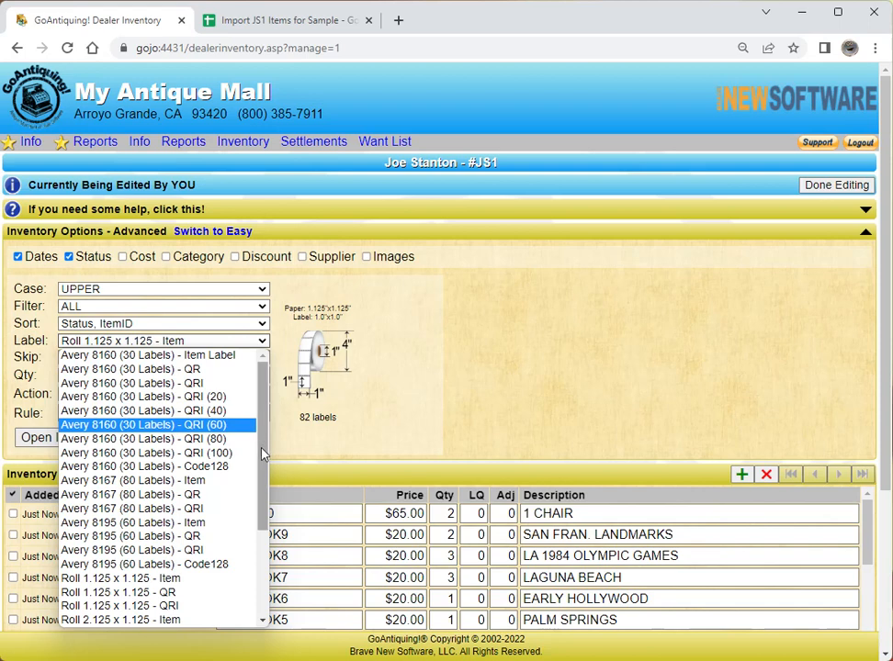
scroll(266, 558, "down", 3)
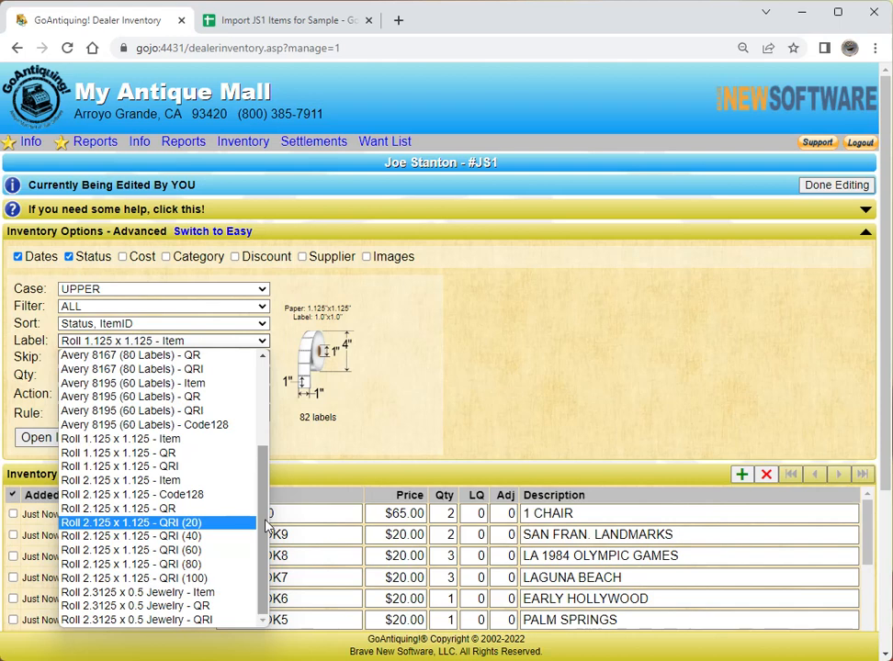
left_click_drag(265, 525, 280, 449)
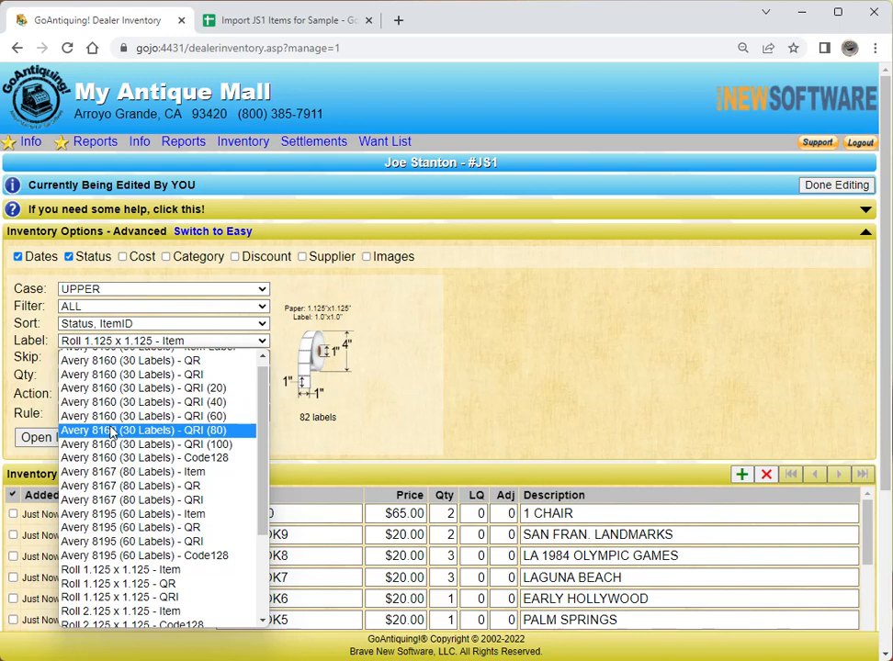
left_click(127, 362)
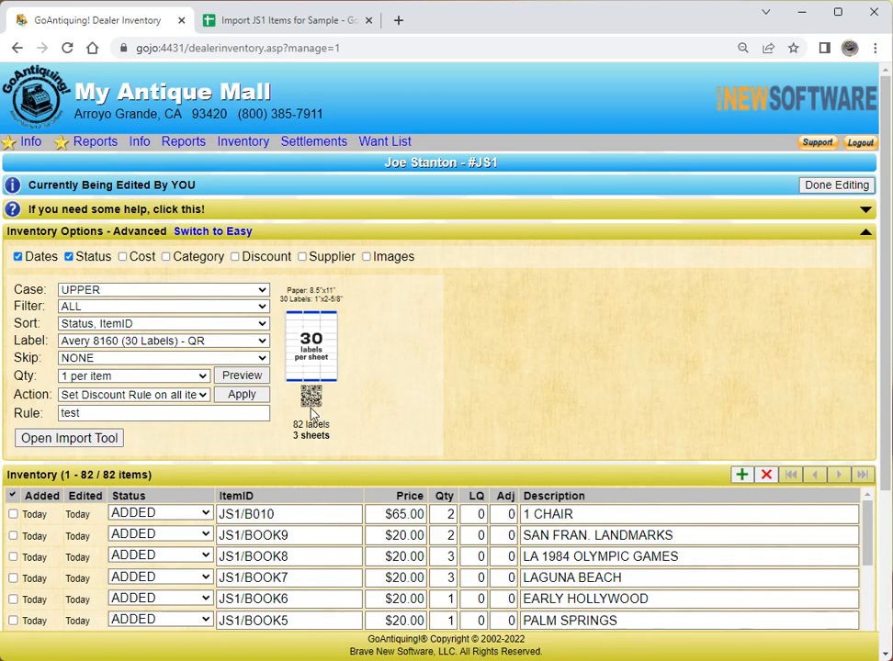
left_click(262, 342)
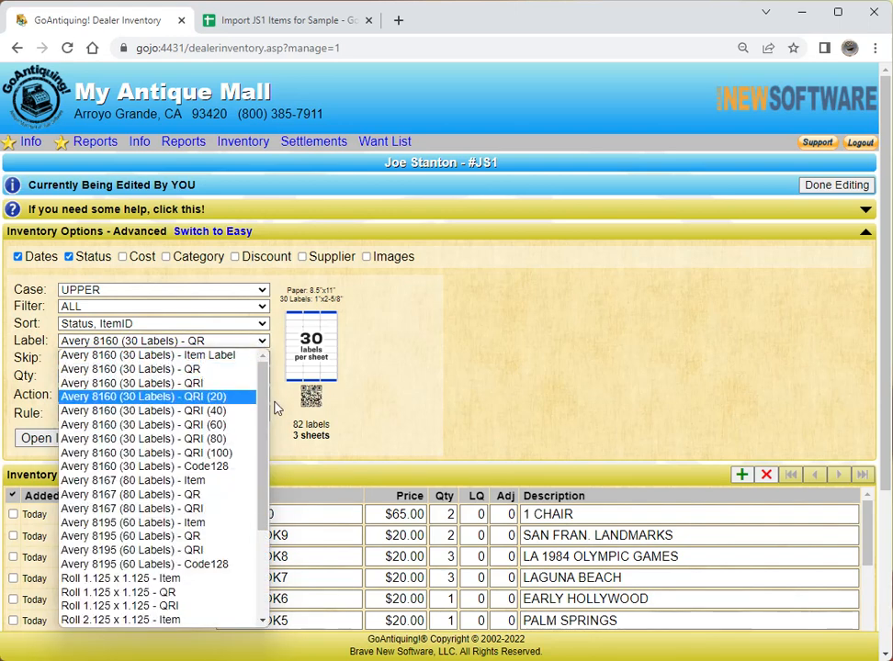
left_click(183, 383)
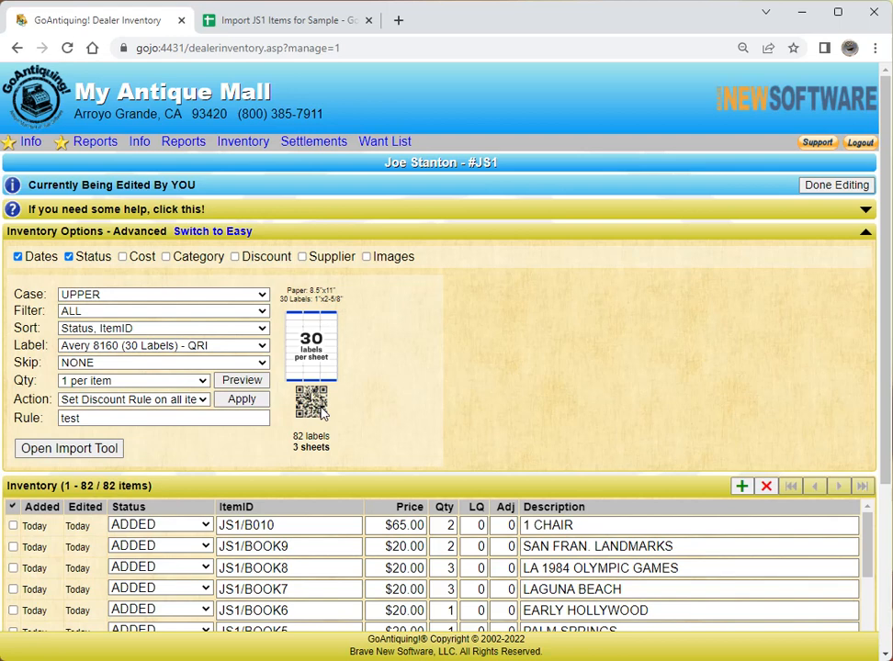
left_click(263, 366)
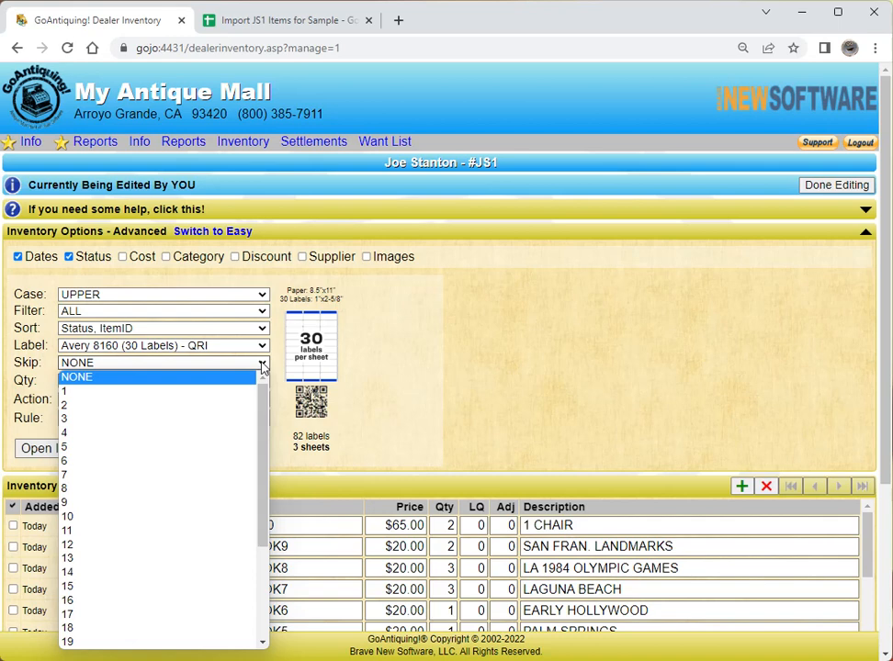
left_click(262, 366)
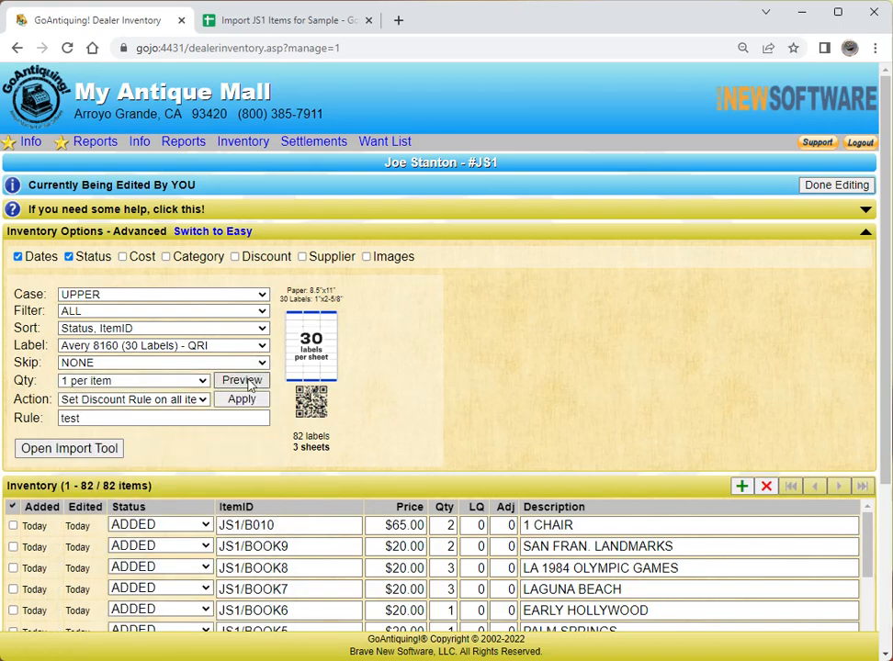
- Preview the QR label sheet in a new tab and bring up printing across 3 sheets
left_click(241, 380)
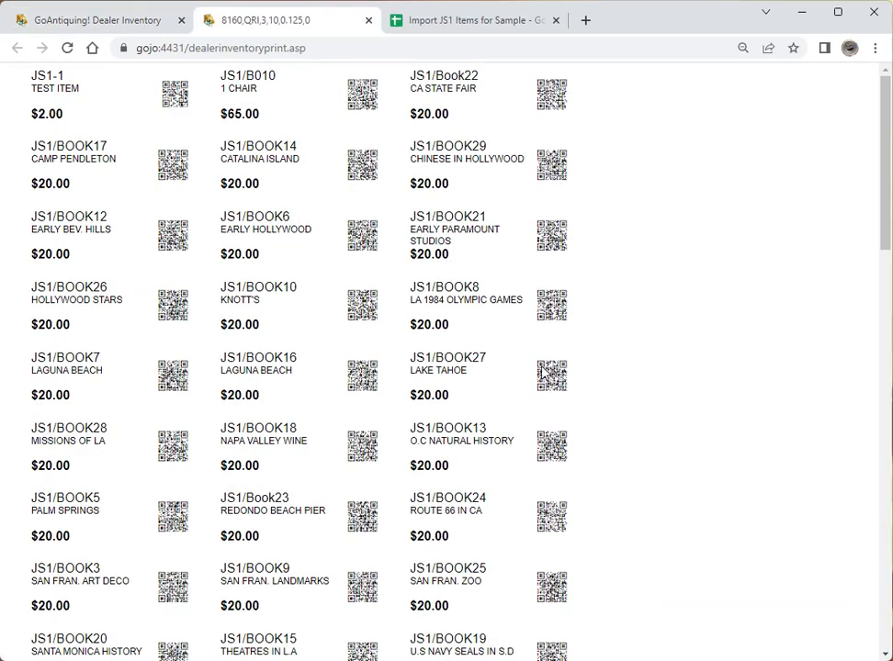
key("ctrl+p")
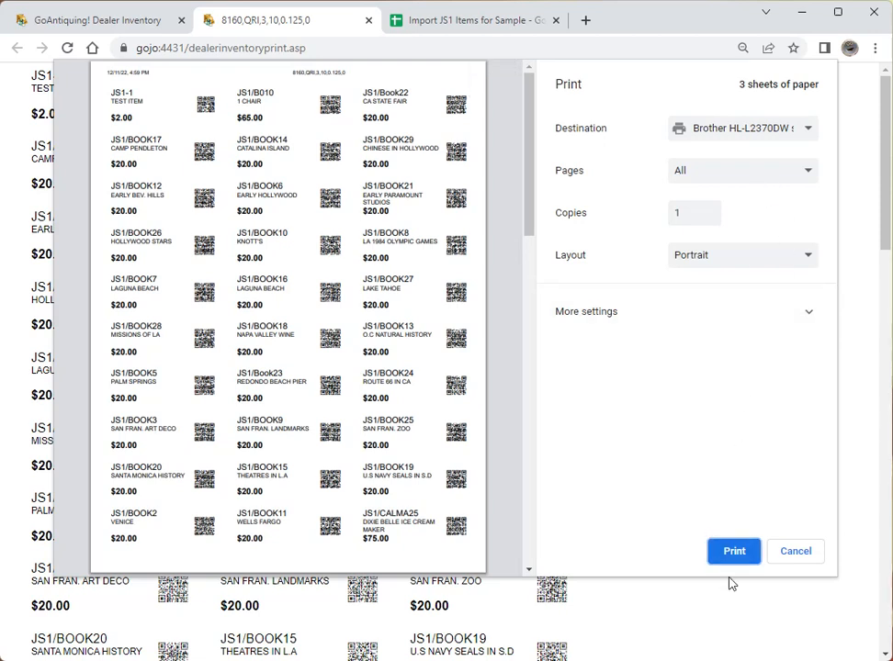
- Cancel printing and close the label preview, returning to the 82-item Dealer Inventory page
left_click(795, 555)
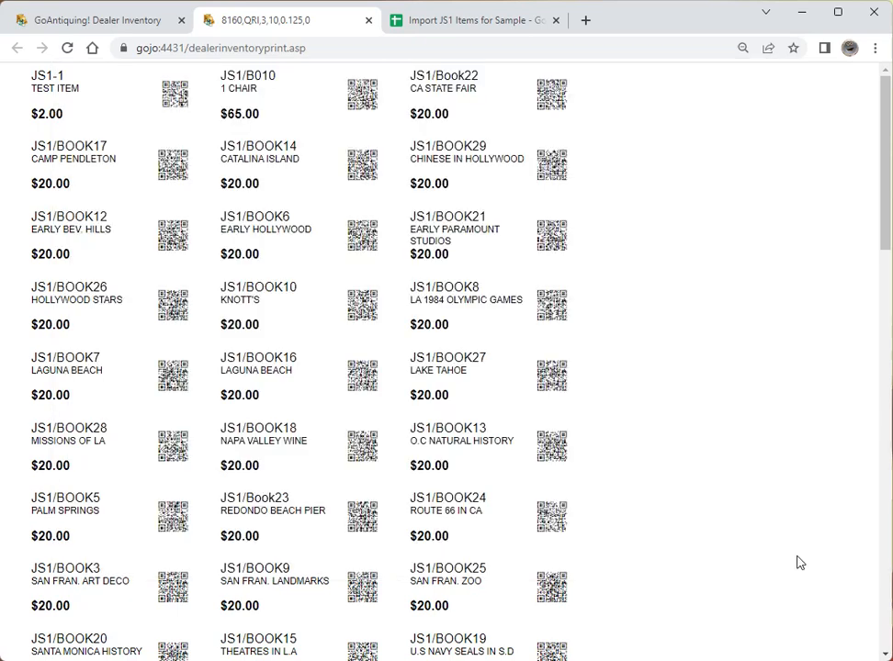
left_click(368, 20)
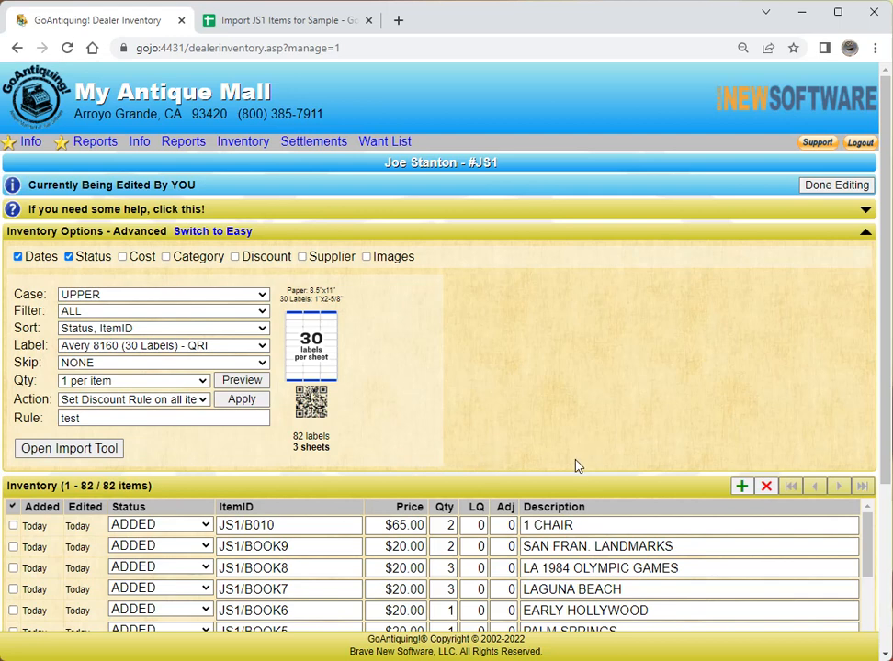
left_click(542, 217)
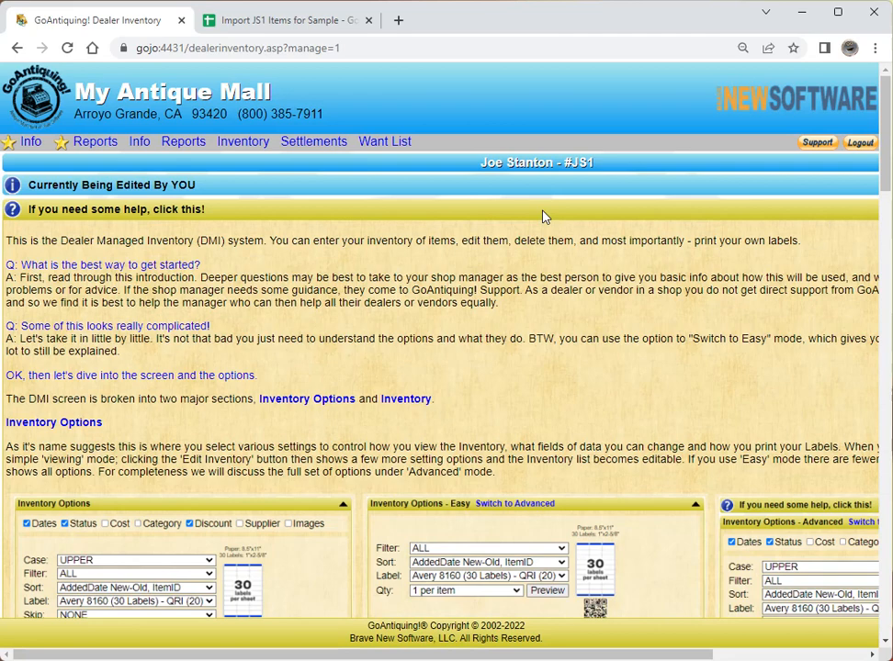
scroll(506, 274, "down", 1)
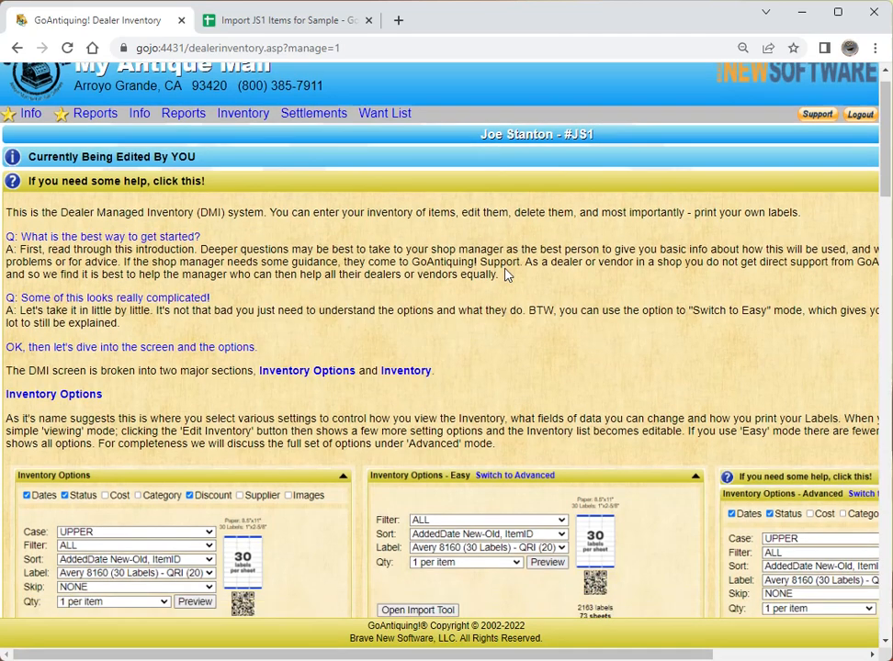
scroll(506, 274, "down", 3)
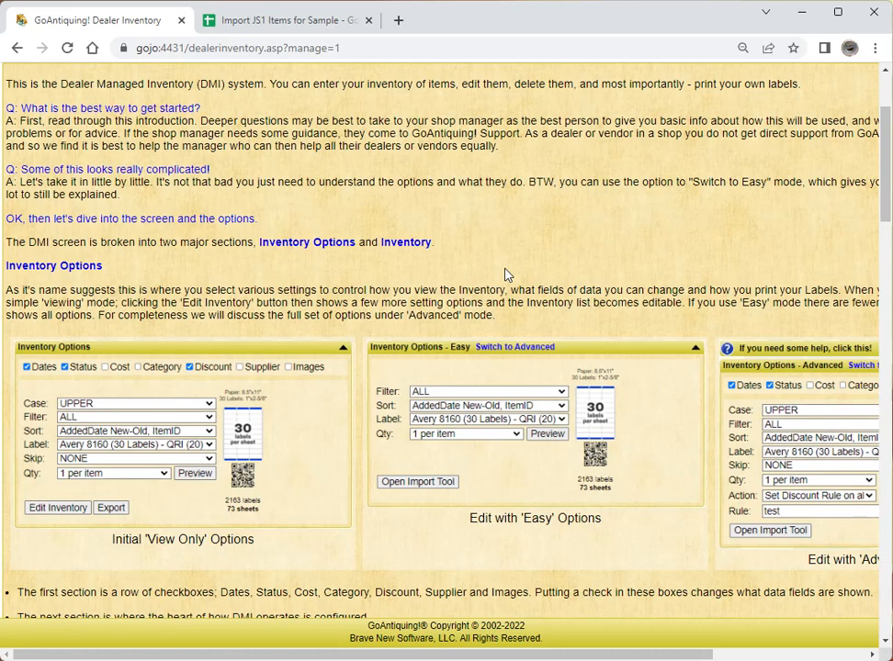
scroll(504, 274, "up", 4)
left_click(334, 209)
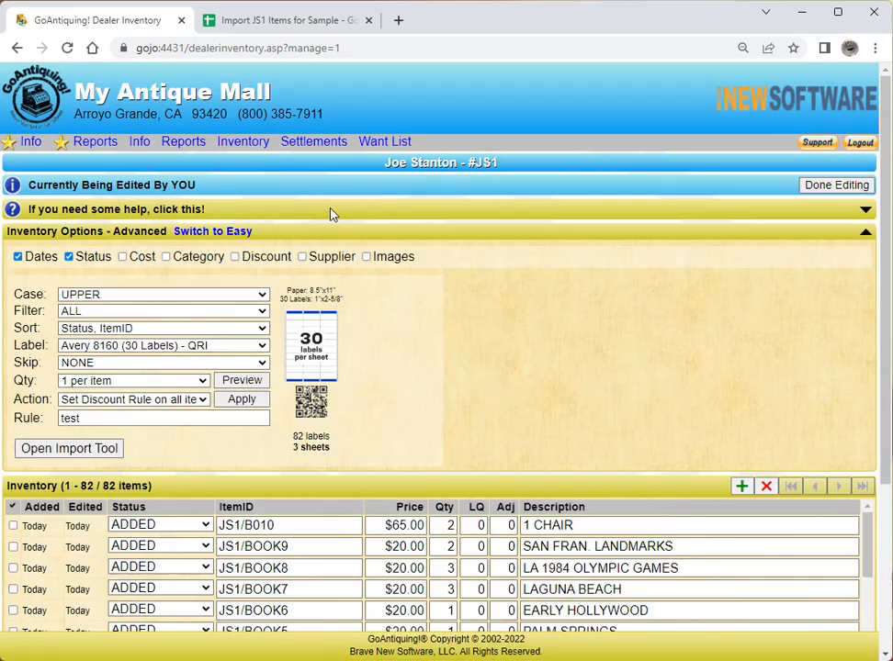